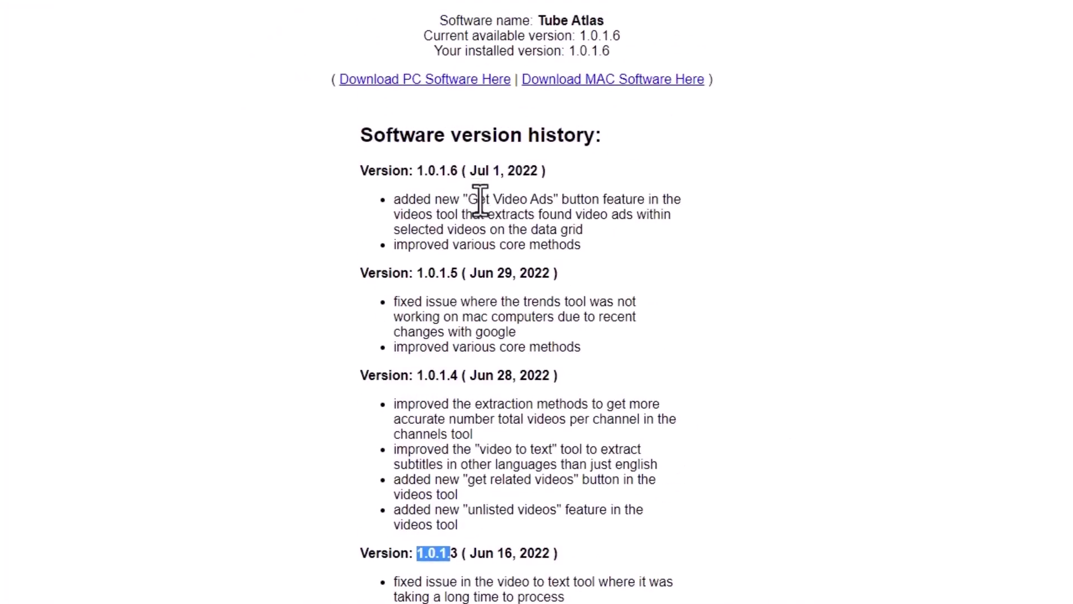
Step: Highlight the latest version number 1.0.1.6 and scroll through its release notes
{"action": "left_click_drag", "start_coordinate": [459, 171], "coordinate": [420, 170]}
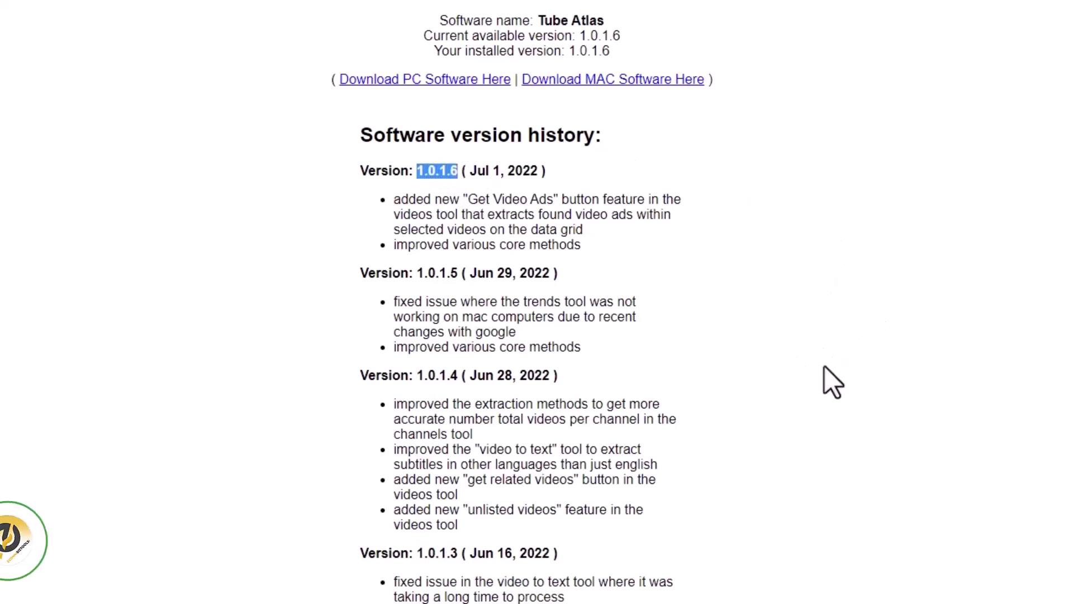
{"action": "scroll", "coordinate": [824, 367], "scroll_direction": "down", "scroll_amount": 3}
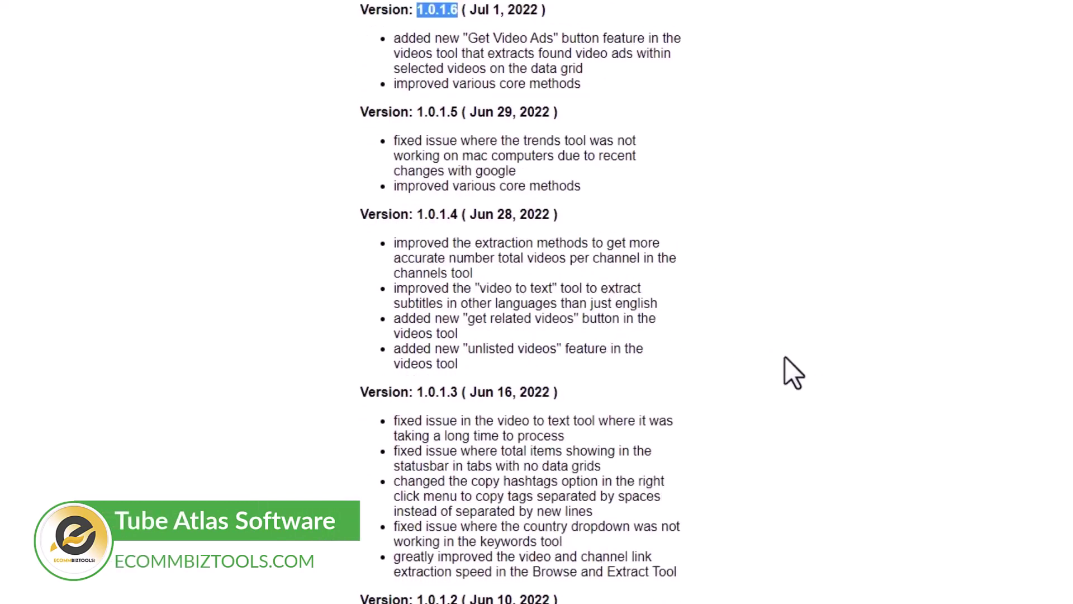
{"action": "scroll", "coordinate": [777, 353], "scroll_direction": "up", "scroll_amount": 2}
{"action": "left_click", "coordinate": [763, 343]}
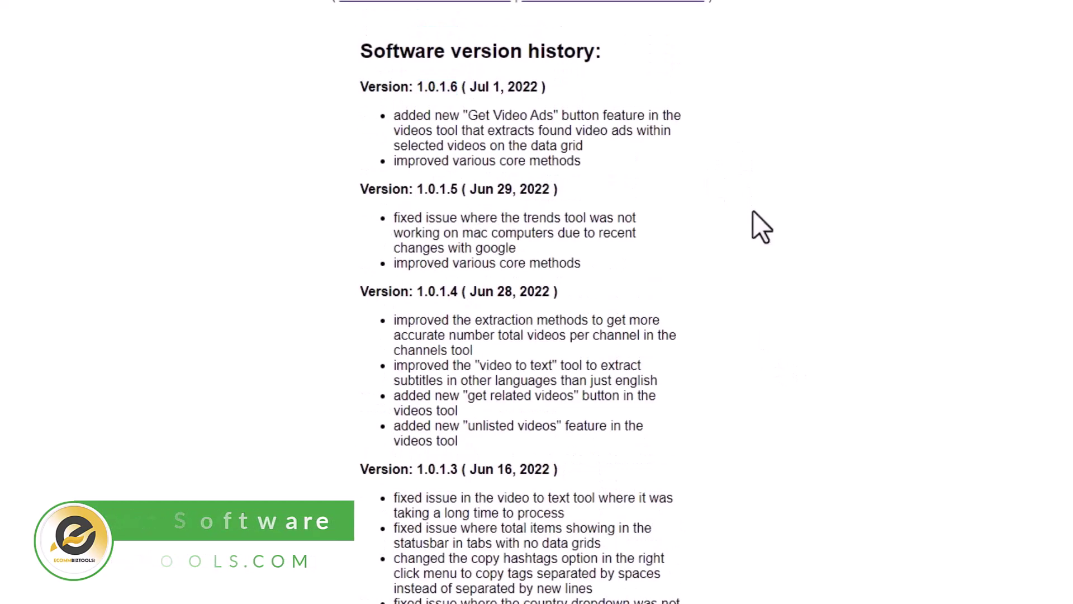
Step: Highlight the changelog note about the Video to Text speed fix
{"action": "scroll", "coordinate": [690, 316], "scroll_direction": "down", "scroll_amount": 2}
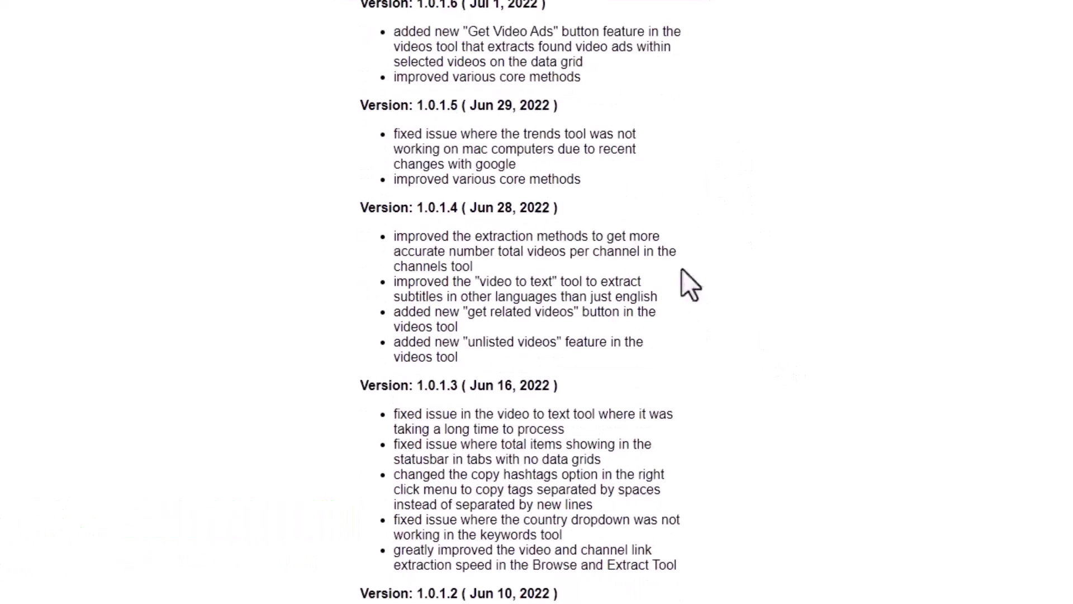
{"action": "scroll", "coordinate": [585, 316], "scroll_direction": "up", "scroll_amount": 2}
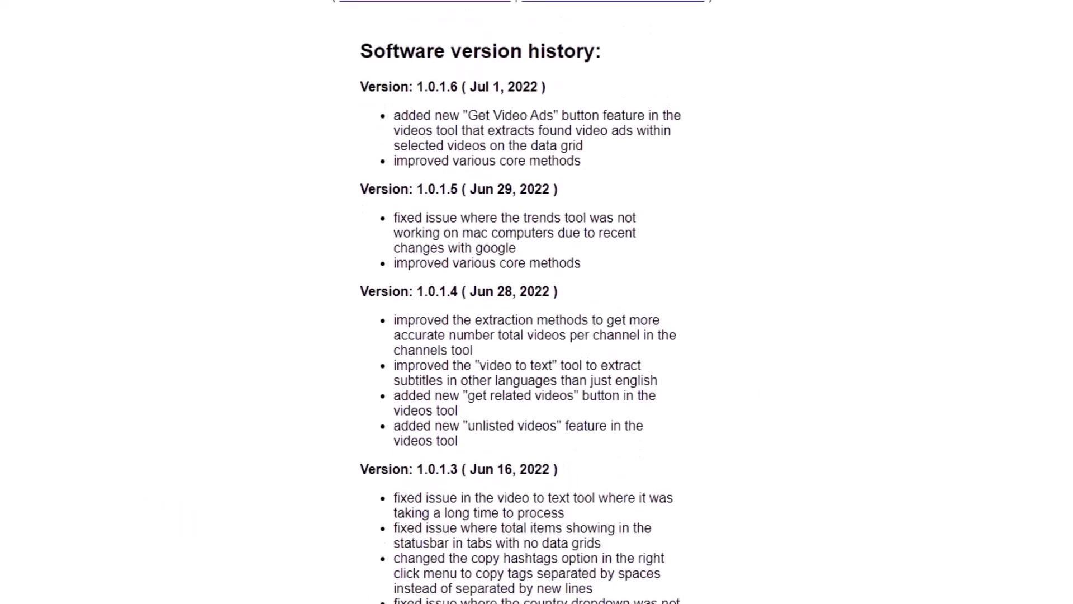
{"action": "scroll", "coordinate": [636, 474], "scroll_direction": "down", "scroll_amount": 4}
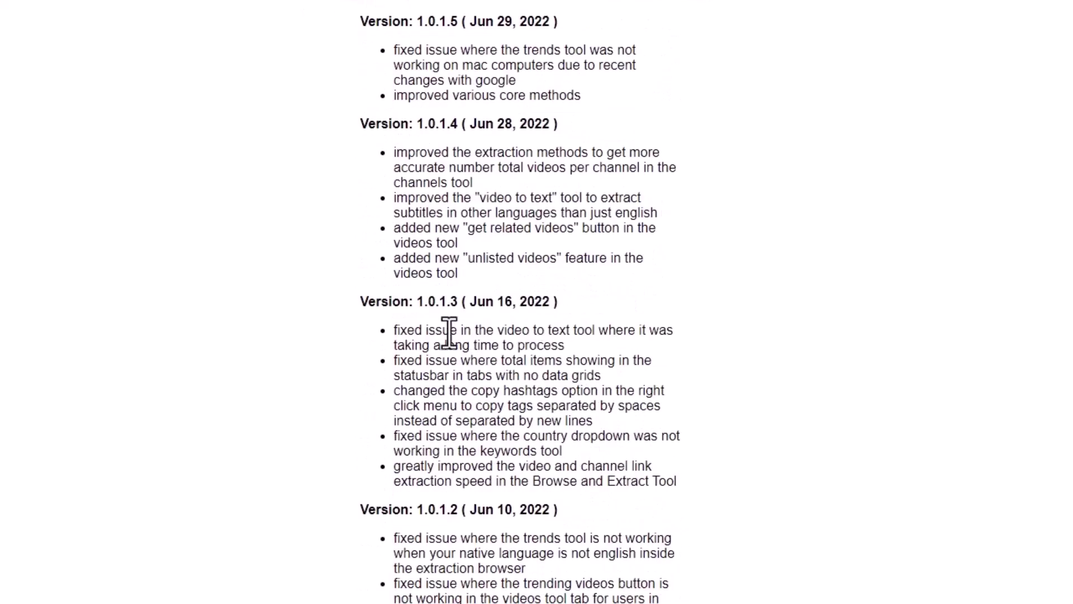
{"action": "left_click_drag", "start_coordinate": [398, 330], "coordinate": [597, 343]}
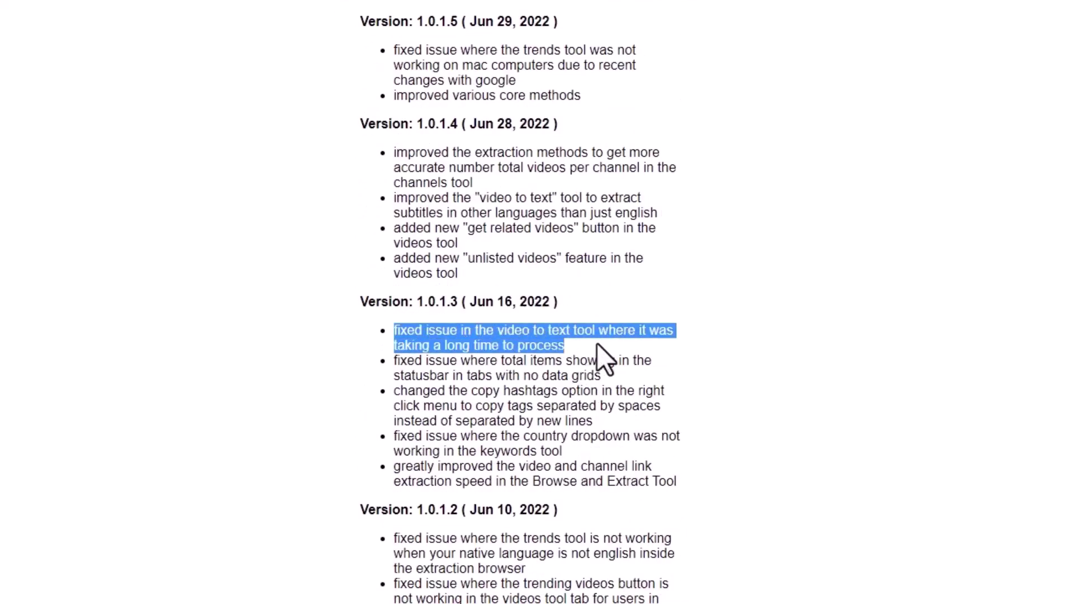
{"action": "left_click", "coordinate": [576, 342]}
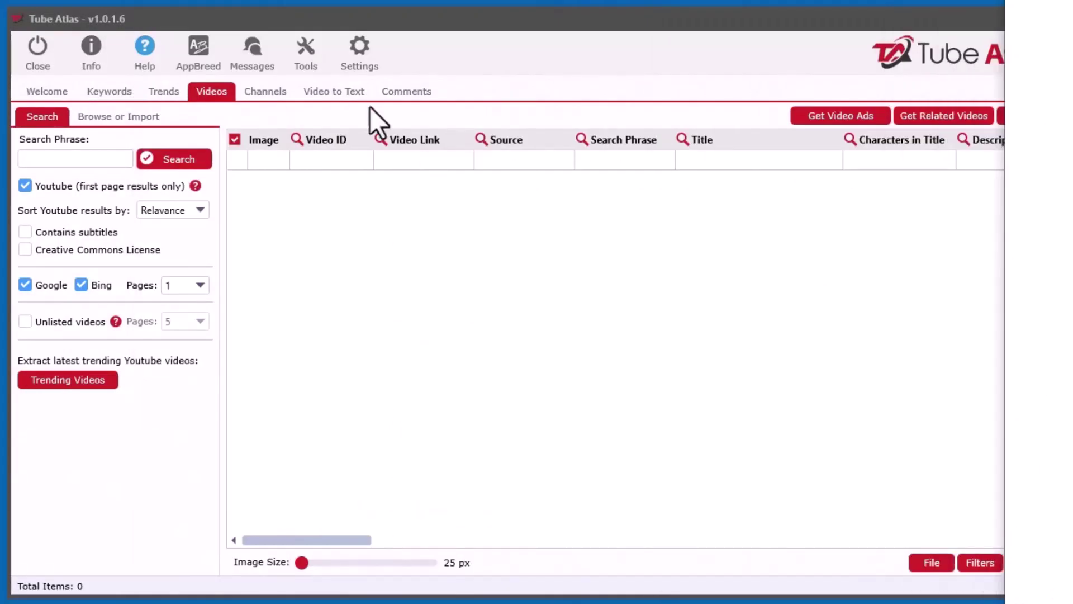
Step: Convert a pasted YouTube video link to a 260-line, 1,590-word transcript
{"action": "left_click", "coordinate": [336, 92]}
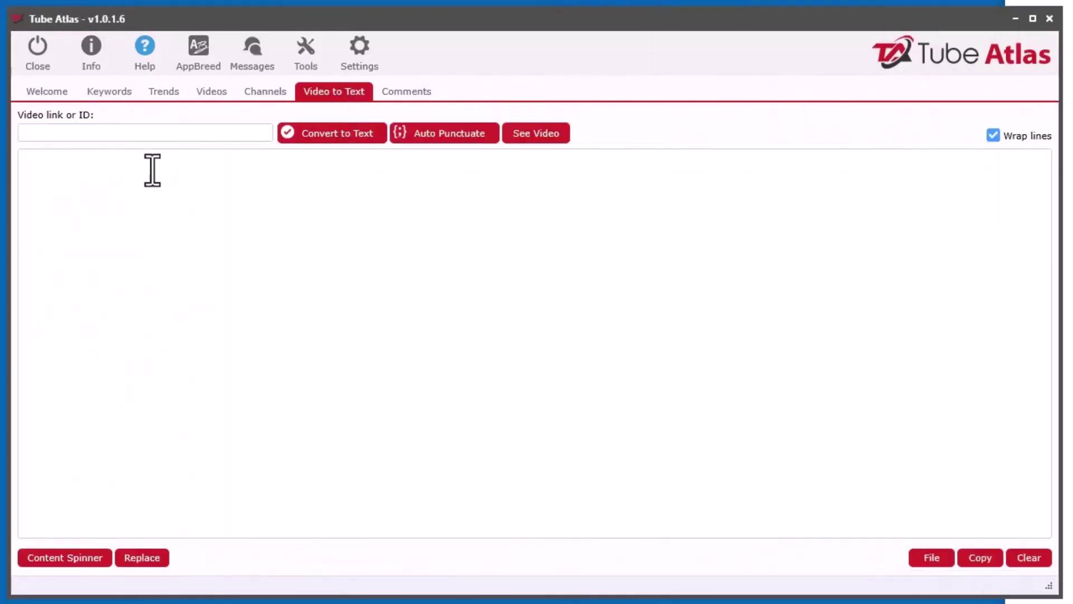
{"action": "left_click", "coordinate": [140, 138]}
{"action": "type", "text": "https://www.youtube.com/watch?v=aXrFxeTKzUU"}
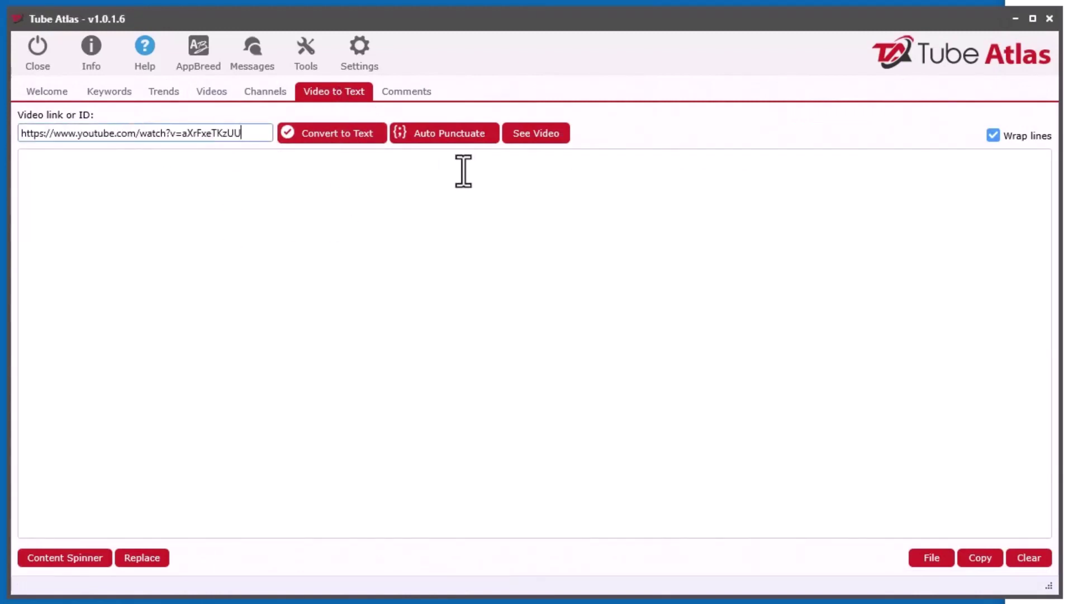
{"action": "left_click", "coordinate": [353, 140]}
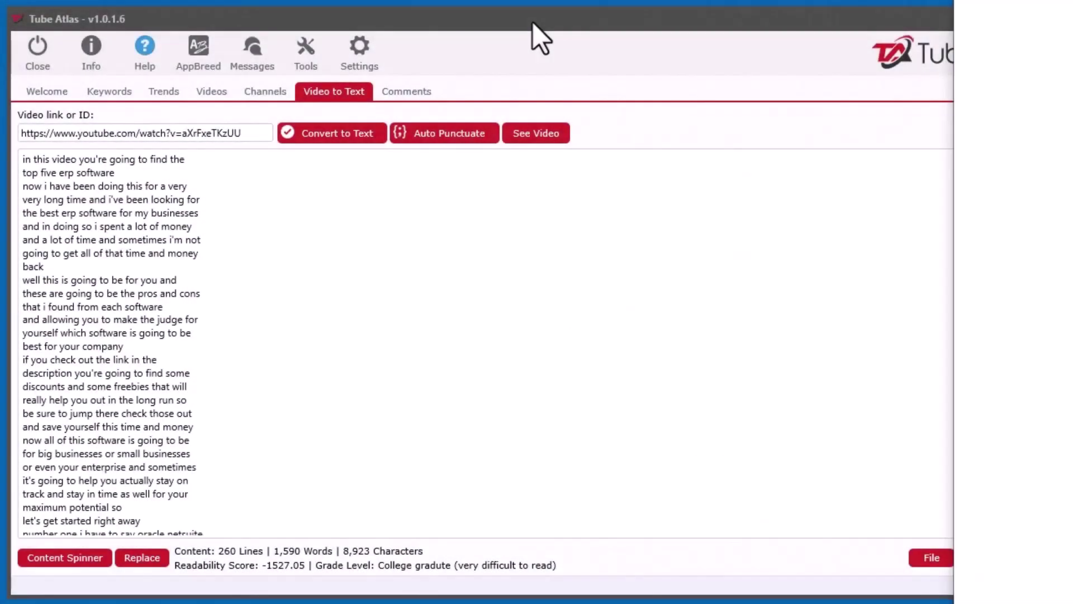
Step: Open the Videos browse and extract tool and load the YouTube home page
{"action": "left_click", "coordinate": [220, 91]}
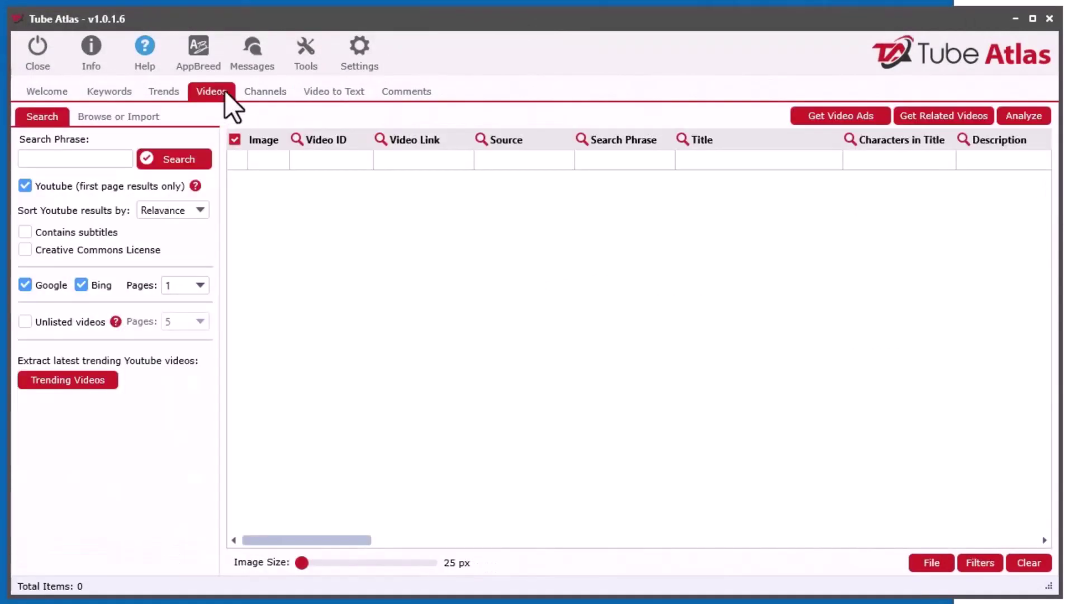
{"action": "left_click", "coordinate": [103, 117]}
{"action": "left_click", "coordinate": [35, 190]}
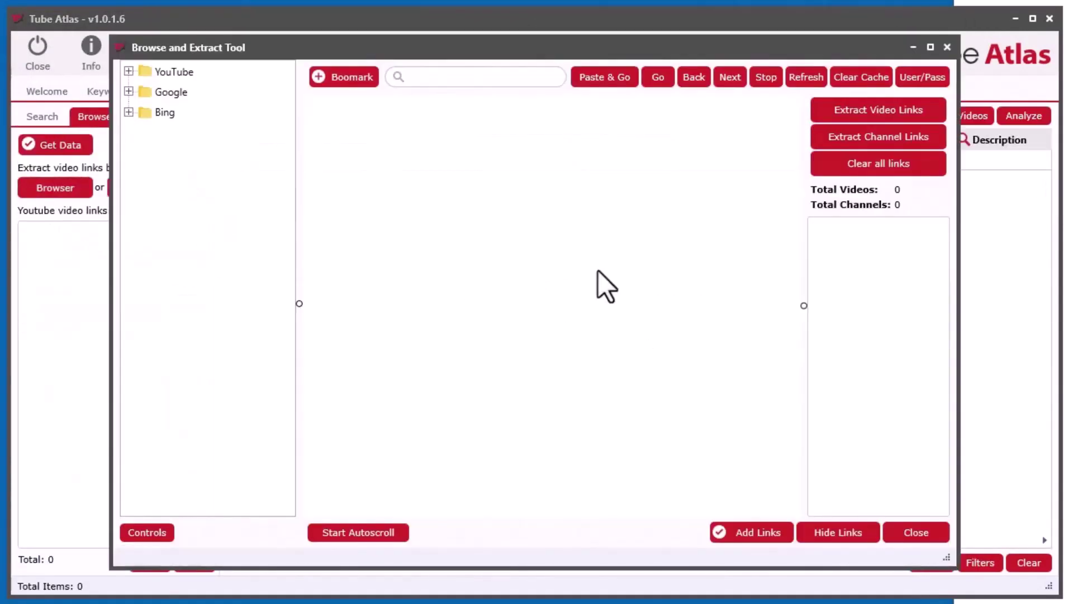
{"action": "left_click", "coordinate": [128, 71]}
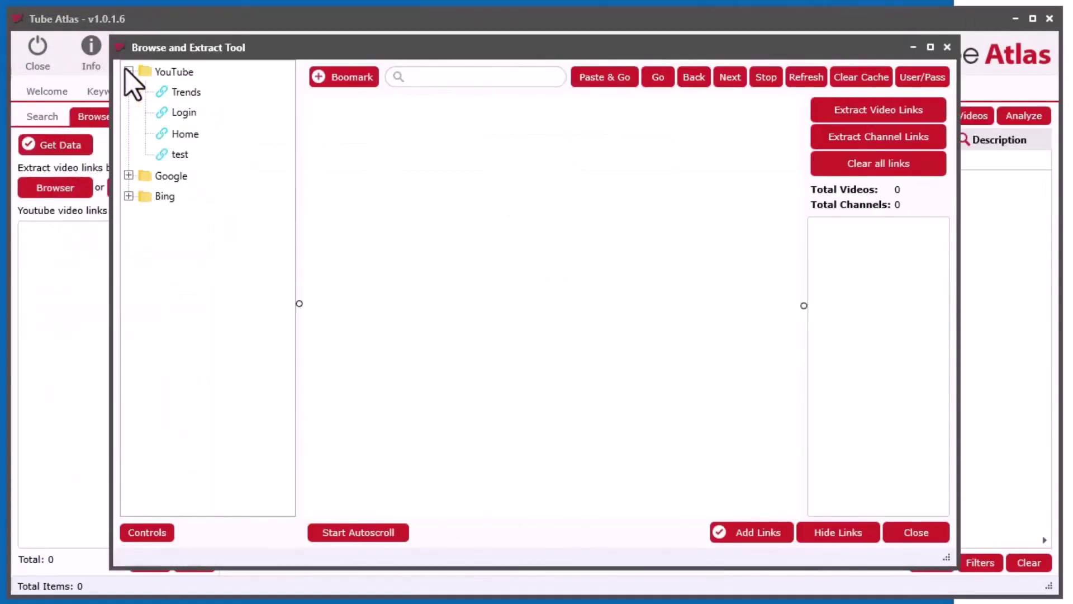
{"action": "left_click", "coordinate": [178, 137]}
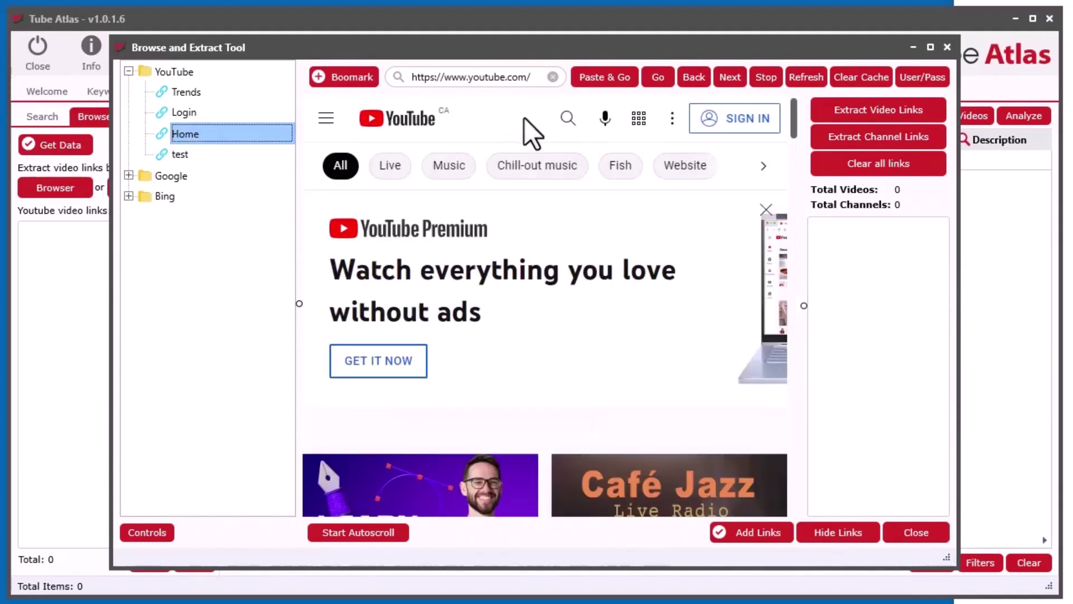
Step: Search YouTube for 'diy' and autoscroll the results page to load more videos
{"action": "left_click", "coordinate": [567, 119]}
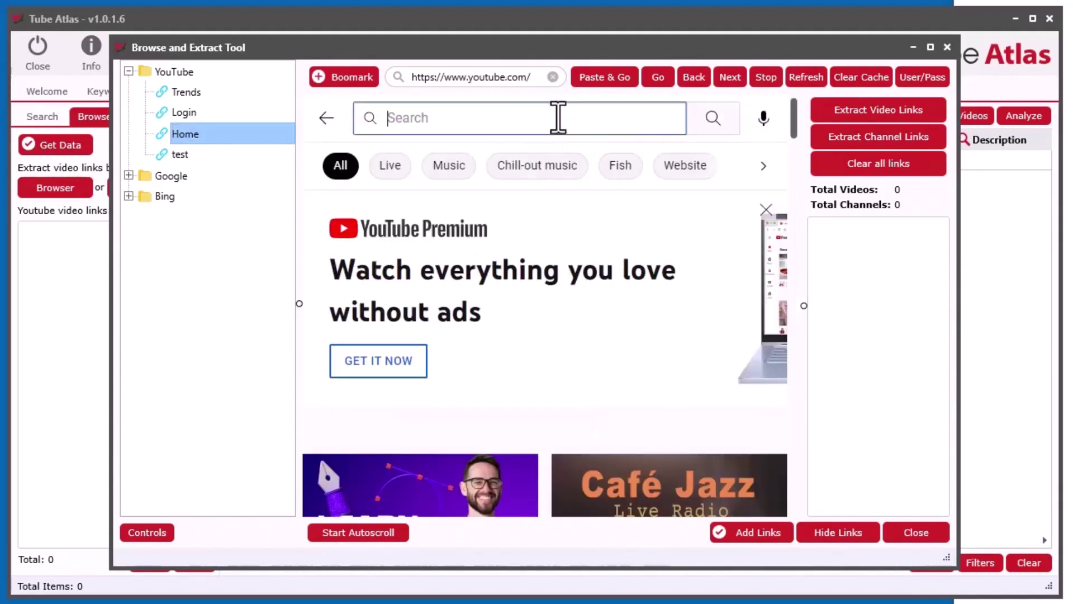
{"action": "type", "text": "diy"}
{"action": "key", "text": "Return"}
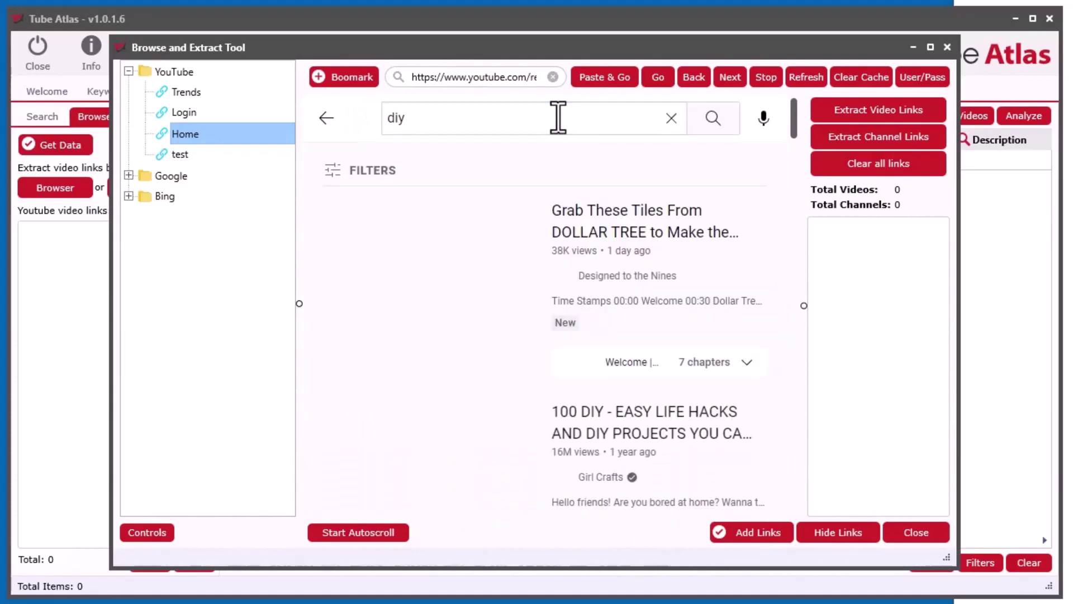
{"action": "left_click", "coordinate": [352, 532]}
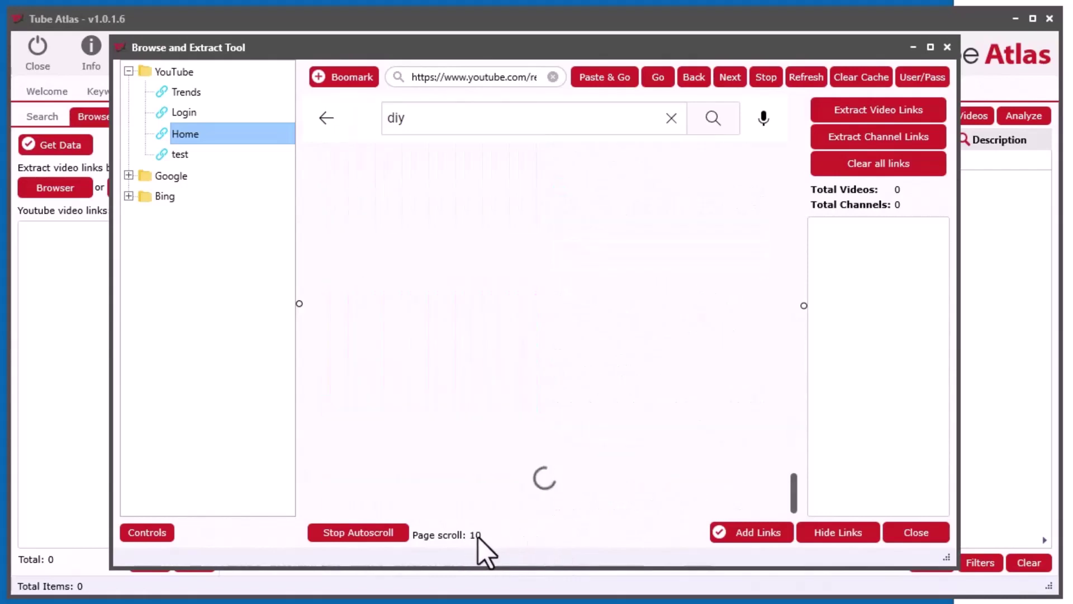
{"action": "left_click", "coordinate": [366, 534]}
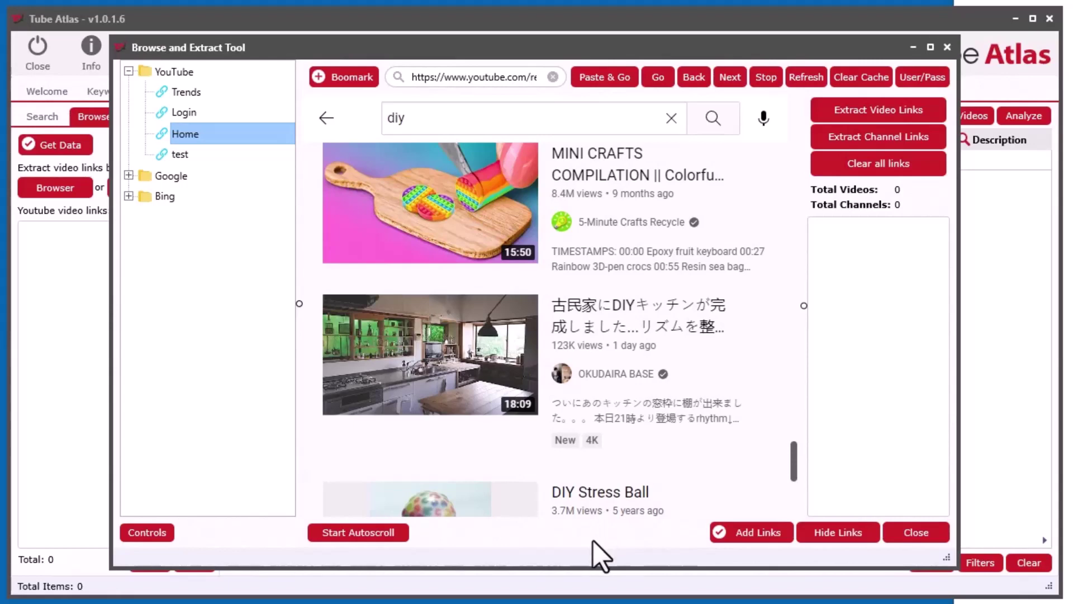
Step: Extract the 250 video links from the loaded results page
{"action": "left_click_drag", "start_coordinate": [716, 49], "coordinate": [658, 39]}
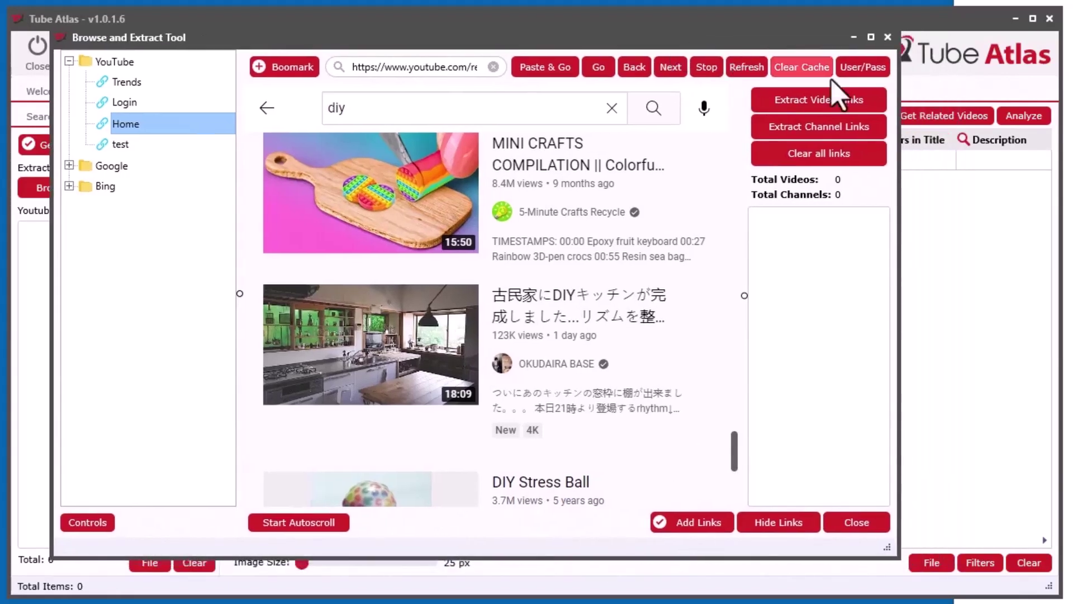
{"action": "left_click", "coordinate": [814, 99]}
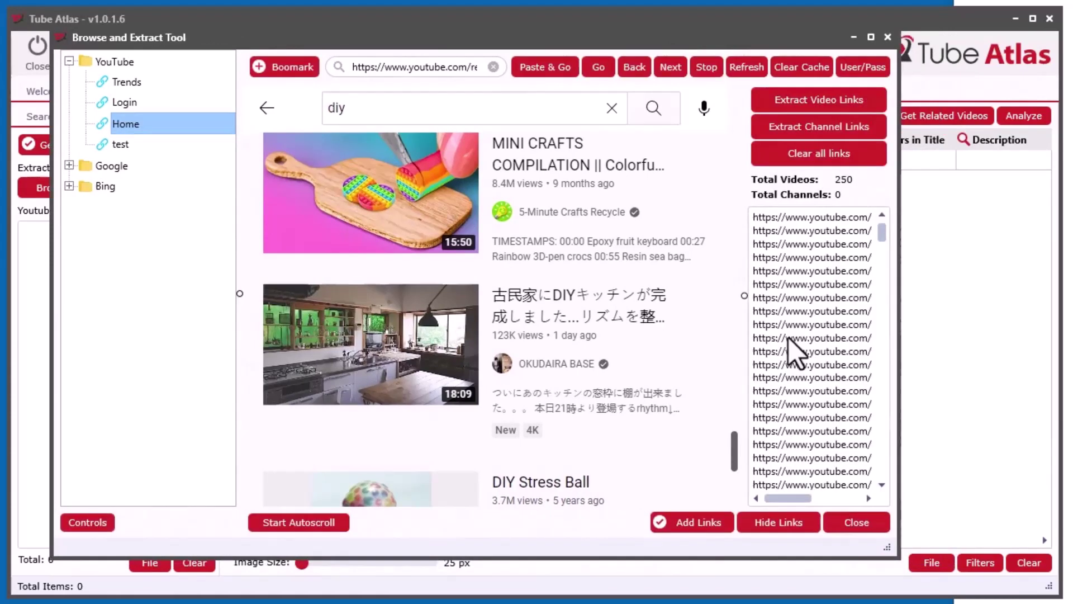
{"action": "mouse_move", "coordinate": [881, 231]}
{"action": "left_mouse_down"}
{"action": "mouse_move", "coordinate": [879, 467]}
{"action": "mouse_move", "coordinate": [881, 221]}
{"action": "left_mouse_up"}
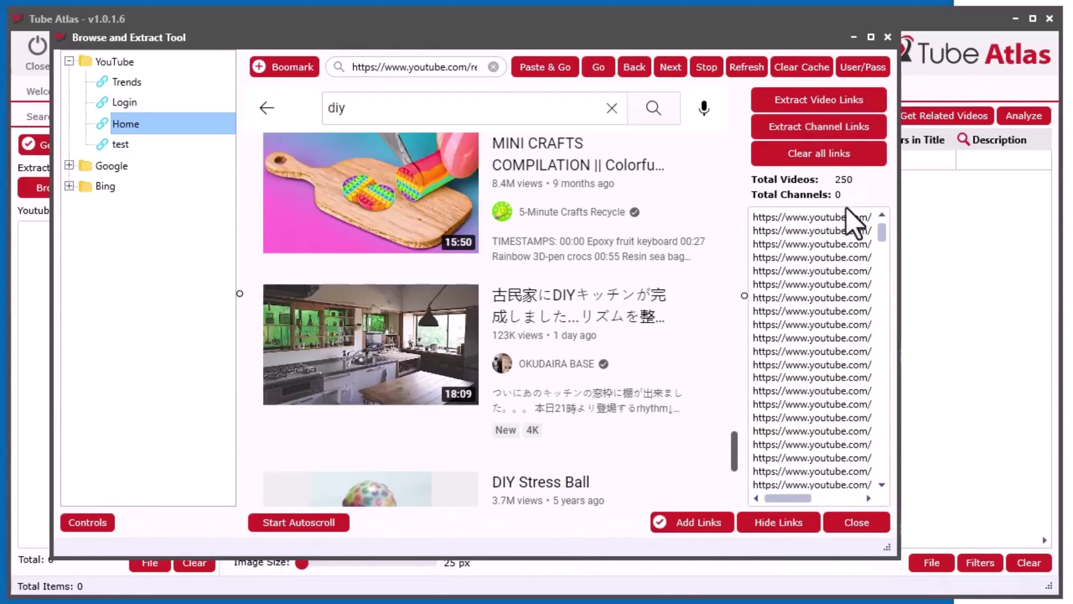
{"action": "left_click_drag", "start_coordinate": [690, 37], "coordinate": [662, 42]}
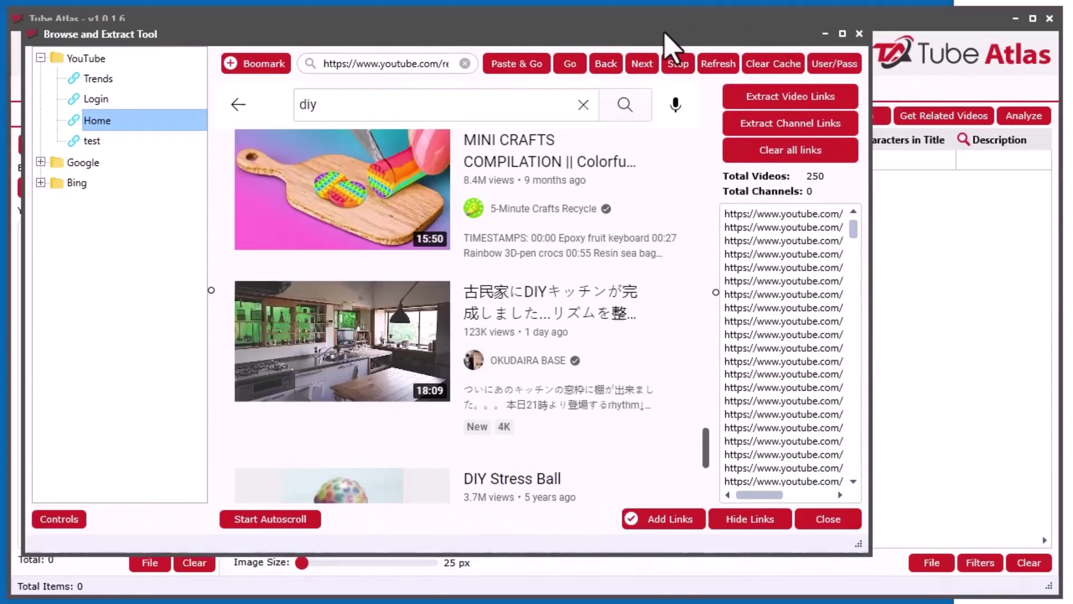
{"action": "left_click", "coordinate": [859, 42]}
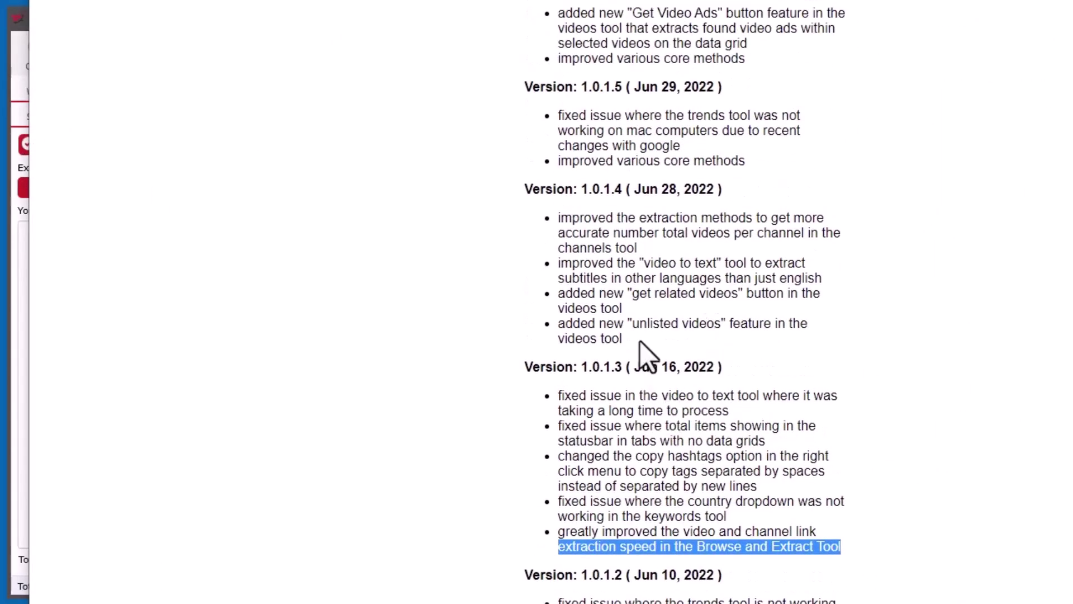
{"action": "scroll", "coordinate": [643, 353], "scroll_direction": "up", "scroll_amount": 2}
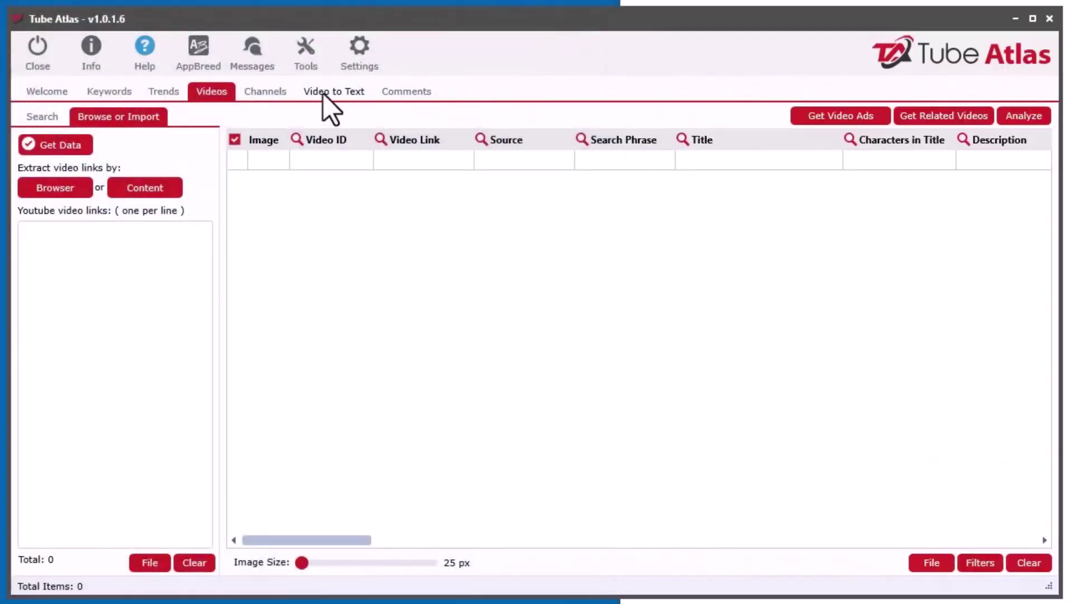
Step: Clear the old transcript and link, then convert a pasted German YouTube video to text
{"action": "left_click", "coordinate": [330, 93]}
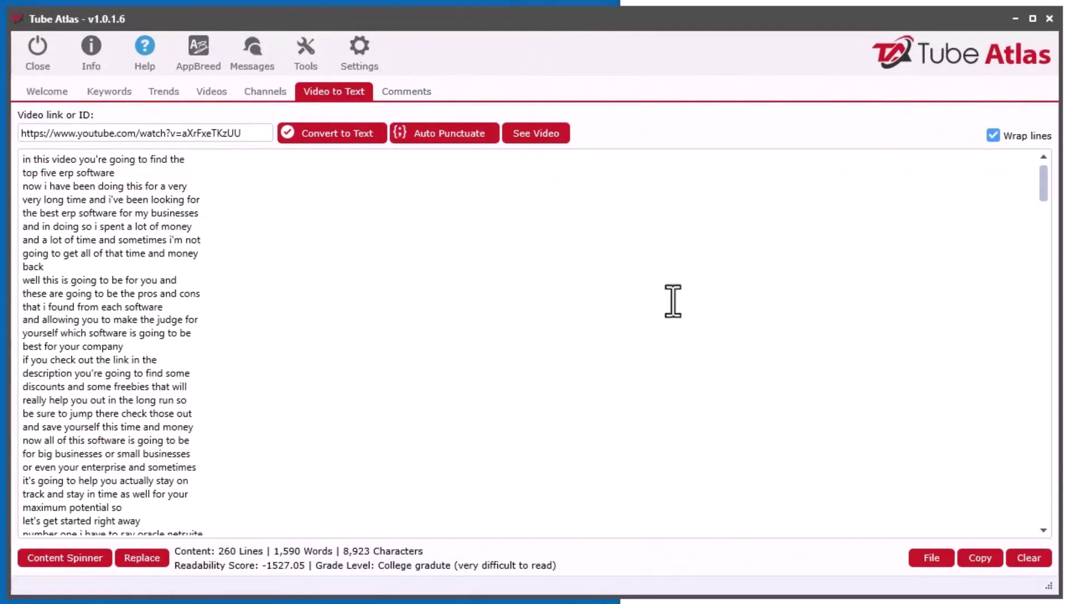
{"action": "left_click", "coordinate": [1028, 558]}
{"action": "left_click", "coordinate": [585, 345]}
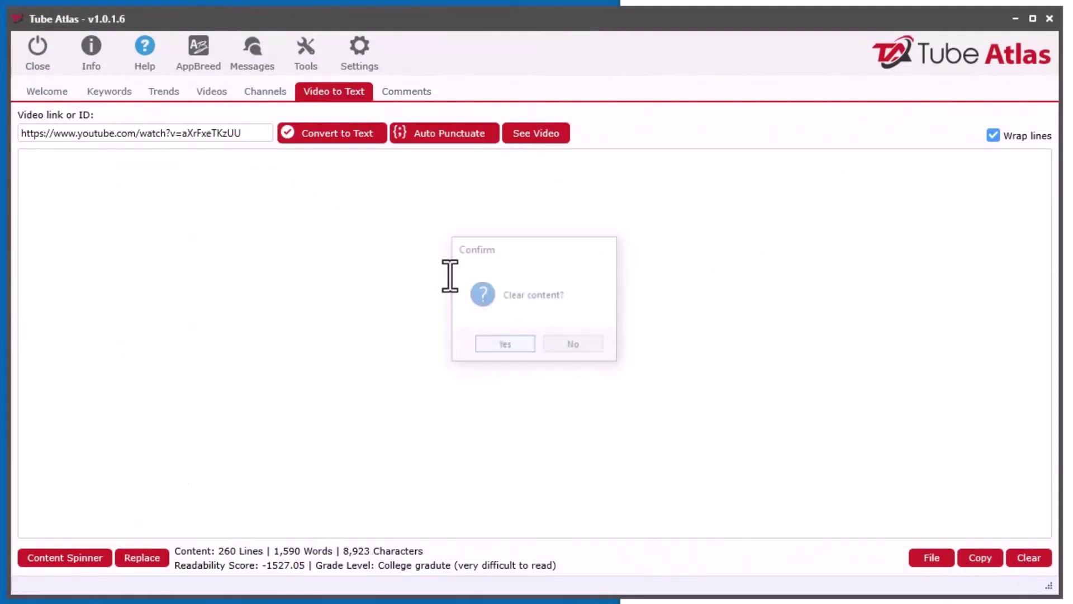
{"action": "key", "text": "BackSpace"}
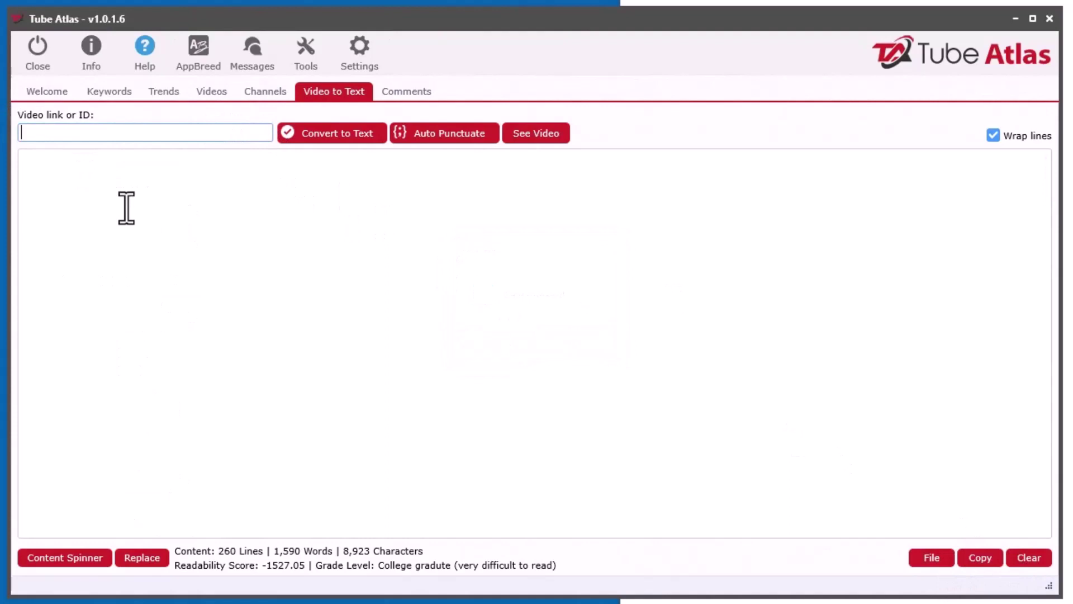
{"action": "left_click", "coordinate": [89, 131]}
{"action": "type", "text": "https://www.youtube.com/watch?v=3vRzxe_JYBY"}
{"action": "left_click", "coordinate": [330, 134]}
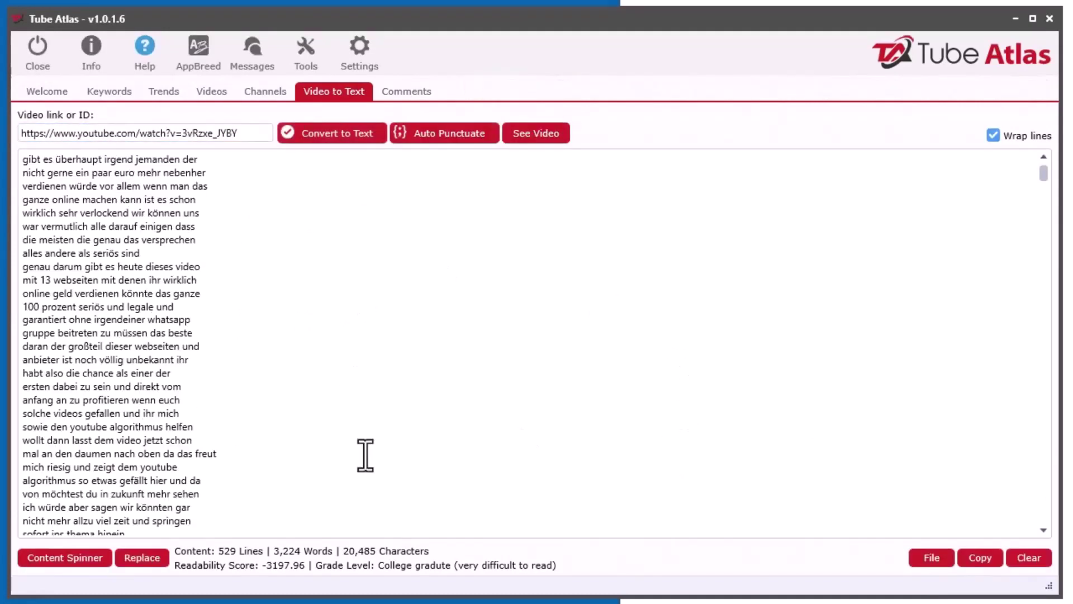
Step: Scroll the YouTube watch page to browse the related videos sidebar and comments
{"action": "scroll", "coordinate": [161, 440], "scroll_direction": "down", "scroll_amount": 6}
{"action": "scroll", "coordinate": [161, 439], "scroll_direction": "up", "scroll_amount": 6}
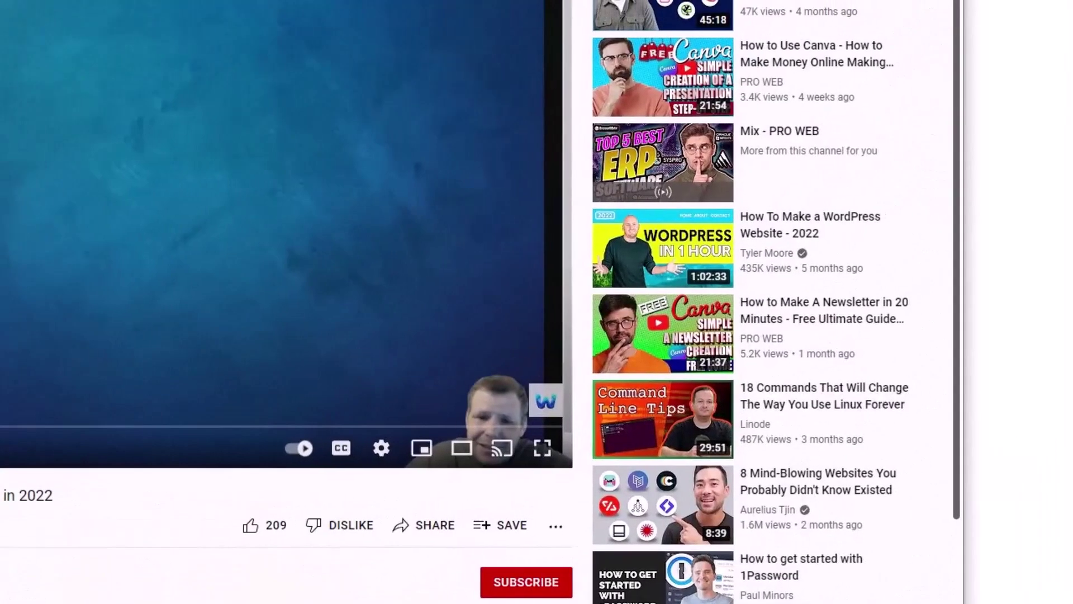
{"action": "scroll", "coordinate": [774, 431], "scroll_direction": "down", "scroll_amount": 10}
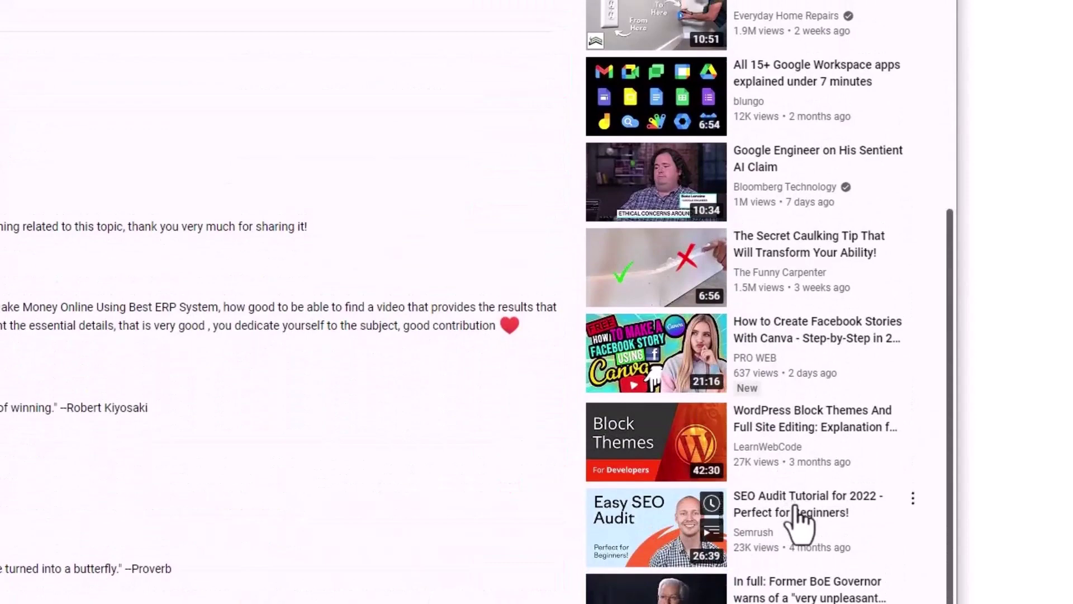
{"action": "scroll", "coordinate": [799, 517], "scroll_direction": "up", "scroll_amount": 11}
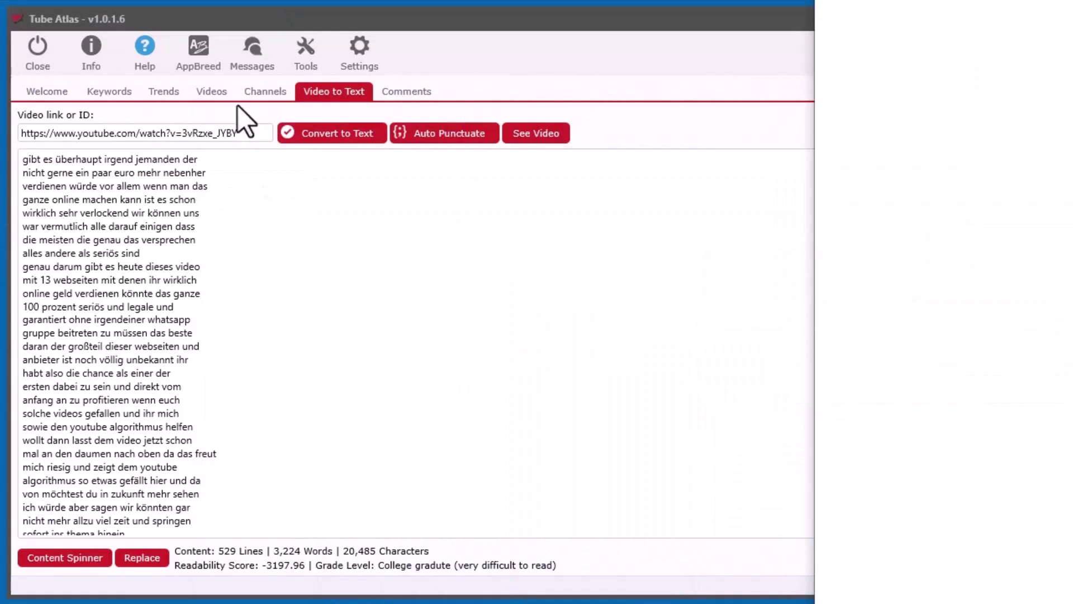
Step: Search YouTube only for 'online marketing', with Bing and Google unticked
{"action": "left_click", "coordinate": [211, 92]}
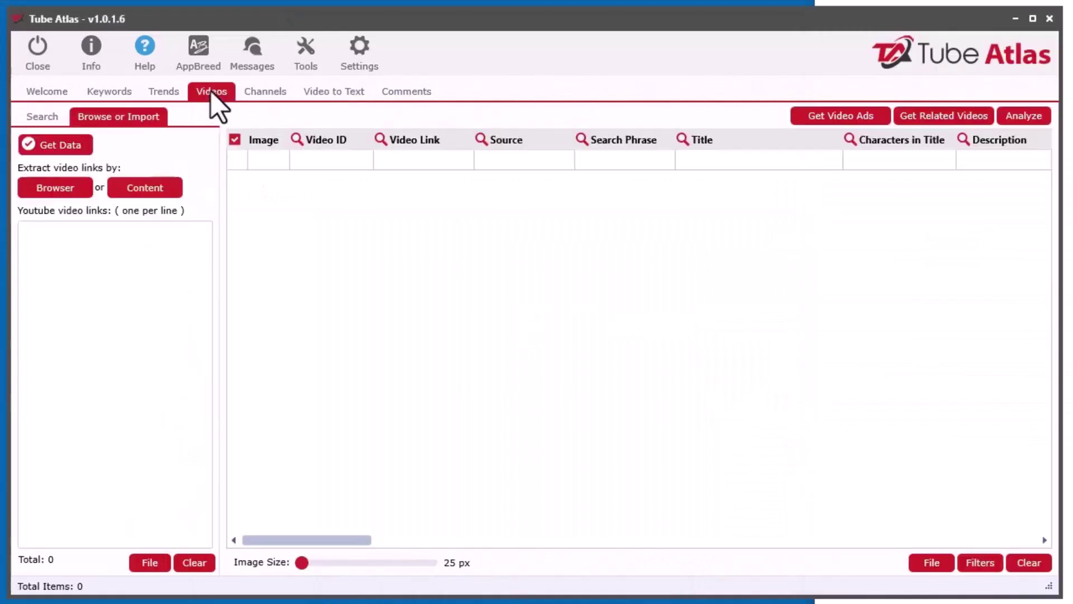
{"action": "left_click", "coordinate": [41, 118]}
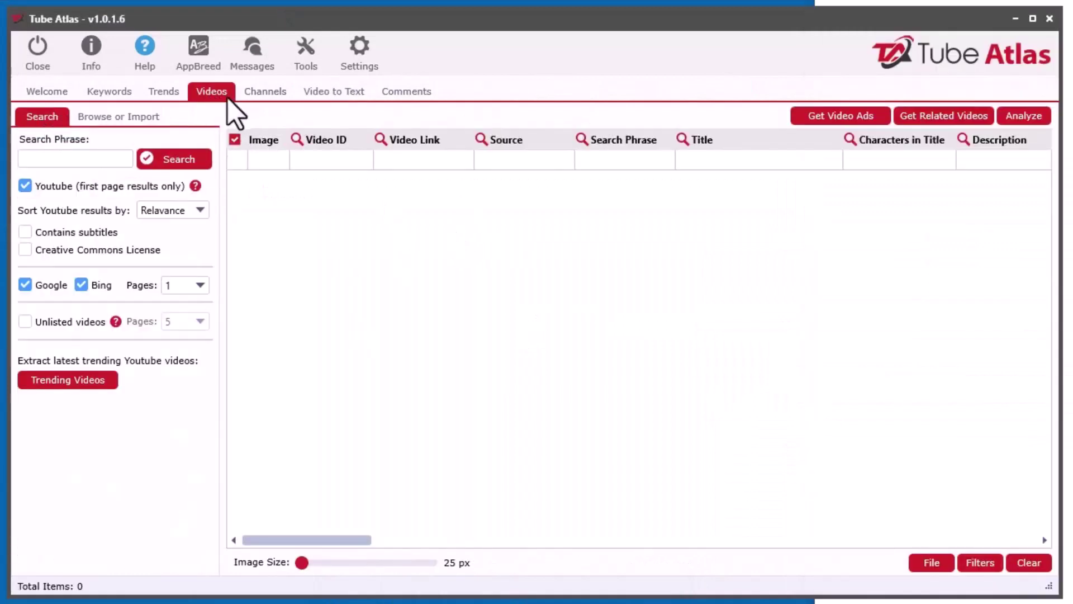
{"action": "left_click", "coordinate": [82, 285]}
{"action": "left_click", "coordinate": [25, 285]}
{"action": "left_click", "coordinate": [60, 159]}
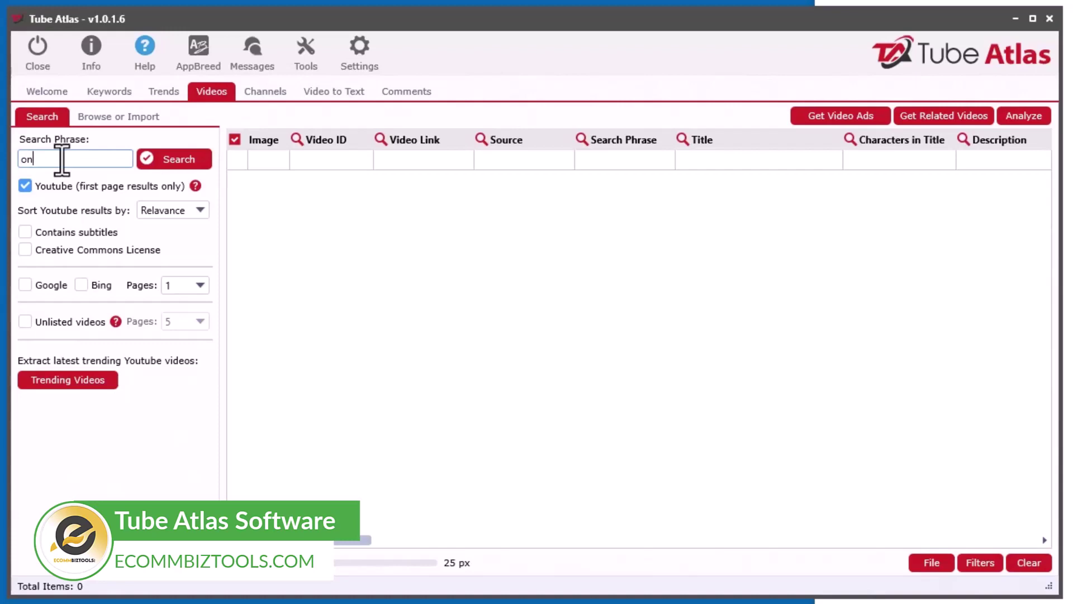
{"action": "type", "text": "online marketing"}
{"action": "key", "text": "Return"}
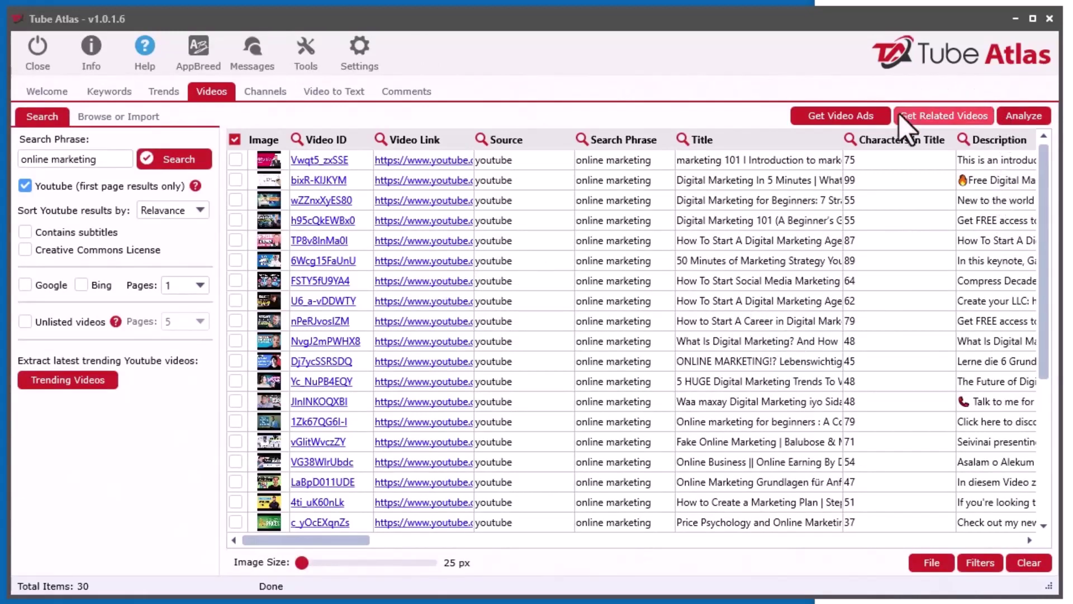
Step: Fetch related videos for results Vwqt5_zxSSE, wZZnxXyES80 and h95cQkEWBx0
{"action": "left_click", "coordinate": [236, 160]}
{"action": "left_click", "coordinate": [236, 200]}
{"action": "left_click", "coordinate": [236, 220]}
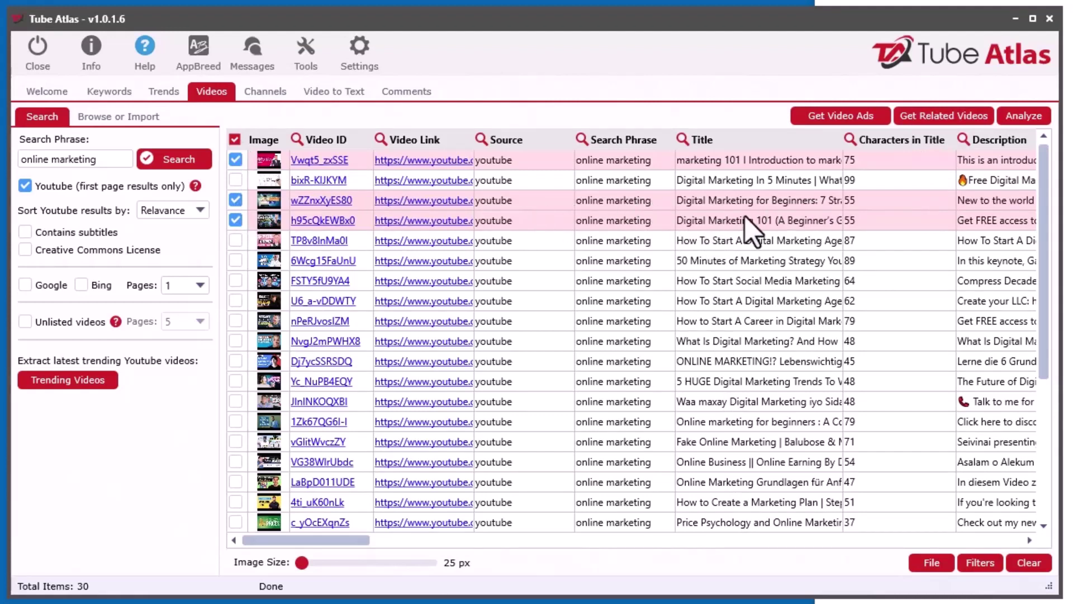
{"action": "left_click", "coordinate": [952, 119]}
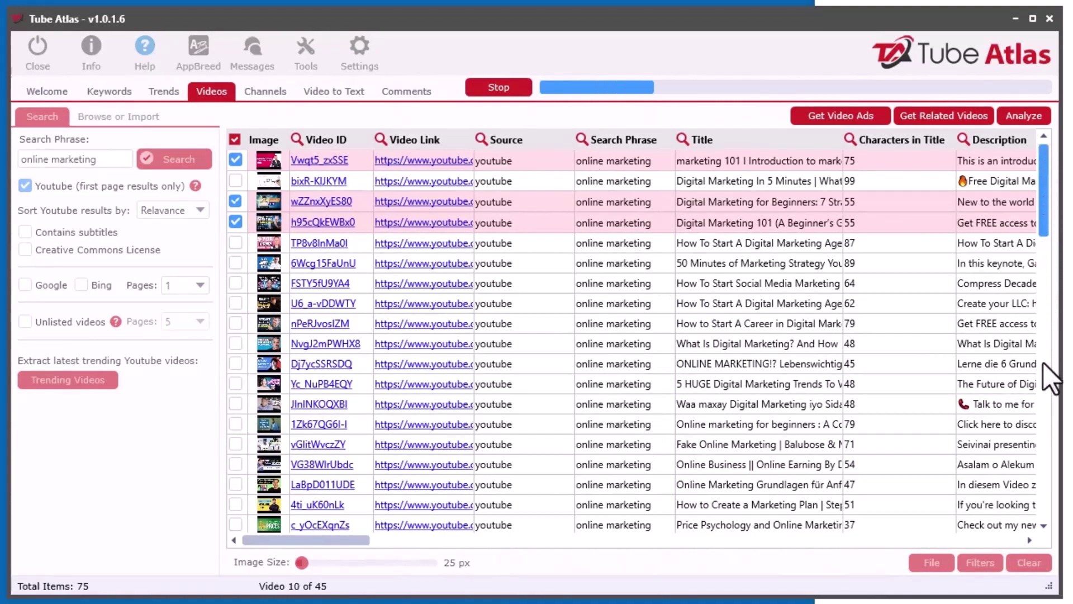
Step: Review the expanded 75-item Videos table
{"action": "left_click", "coordinate": [1045, 433]}
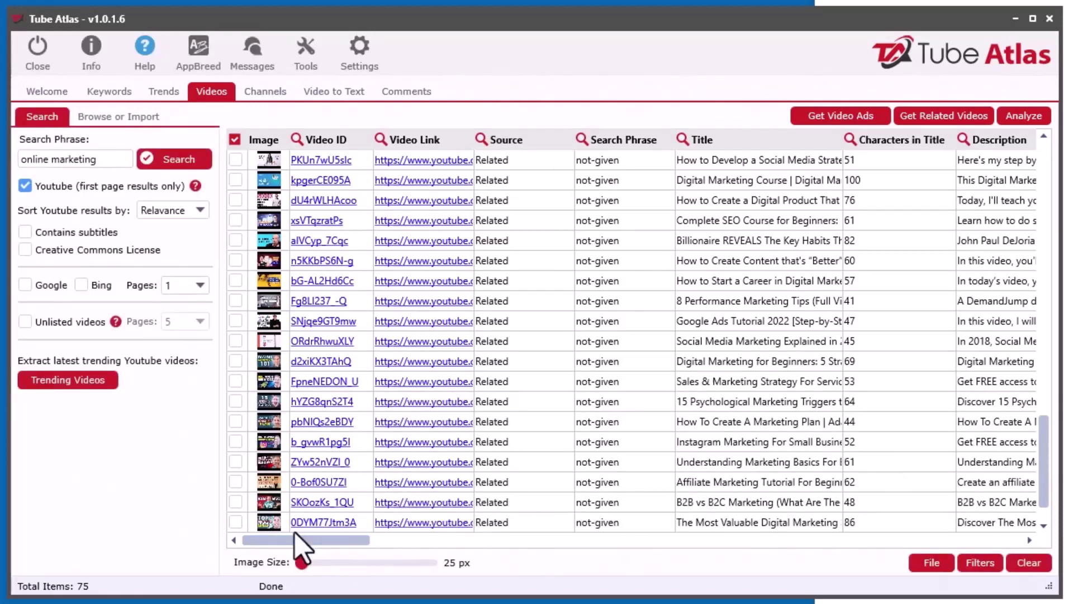
{"action": "mouse_move", "coordinate": [301, 539]}
{"action": "left_mouse_down"}
{"action": "mouse_move", "coordinate": [957, 535]}
{"action": "mouse_move", "coordinate": [280, 537]}
{"action": "left_mouse_up"}
{"action": "scroll", "coordinate": [940, 300], "scroll_direction": "up", "scroll_amount": 3}
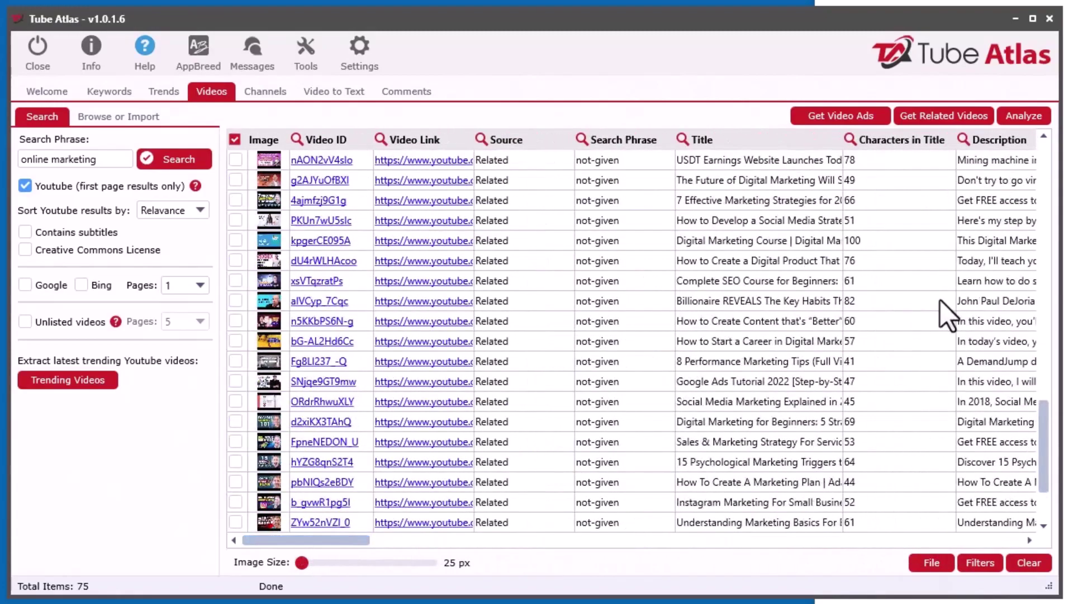
{"action": "scroll", "coordinate": [941, 300], "scroll_direction": "up", "scroll_amount": 1}
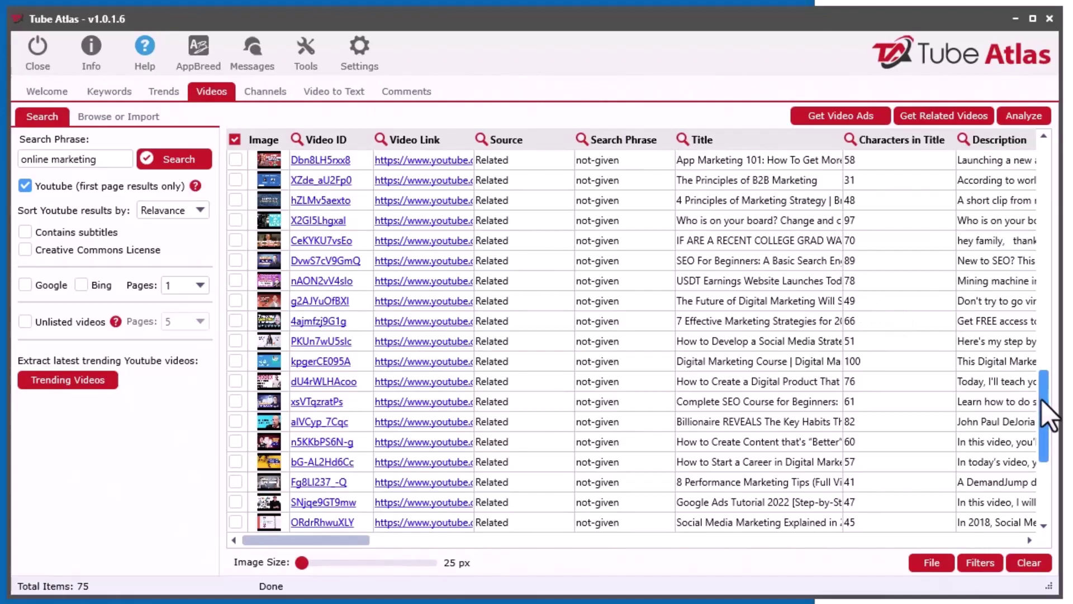
{"action": "left_click_drag", "start_coordinate": [1044, 401], "coordinate": [1059, 157]}
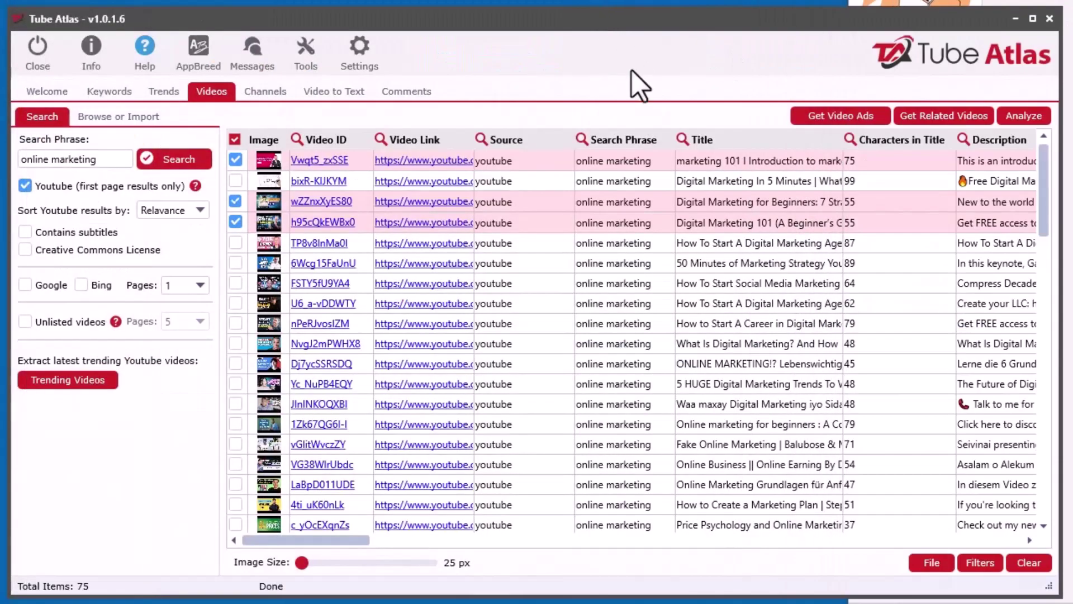
Step: Untick the selected results and clear all data from the table
{"action": "left_click", "coordinate": [236, 222]}
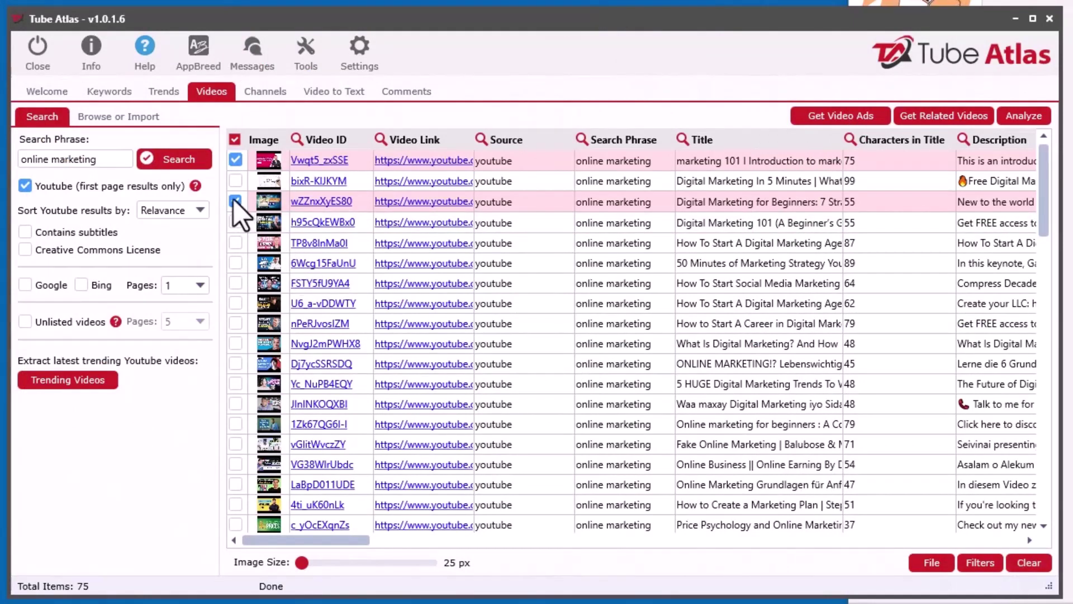
{"action": "left_click", "coordinate": [235, 202]}
{"action": "left_click", "coordinate": [1027, 563]}
{"action": "left_click", "coordinate": [512, 348]}
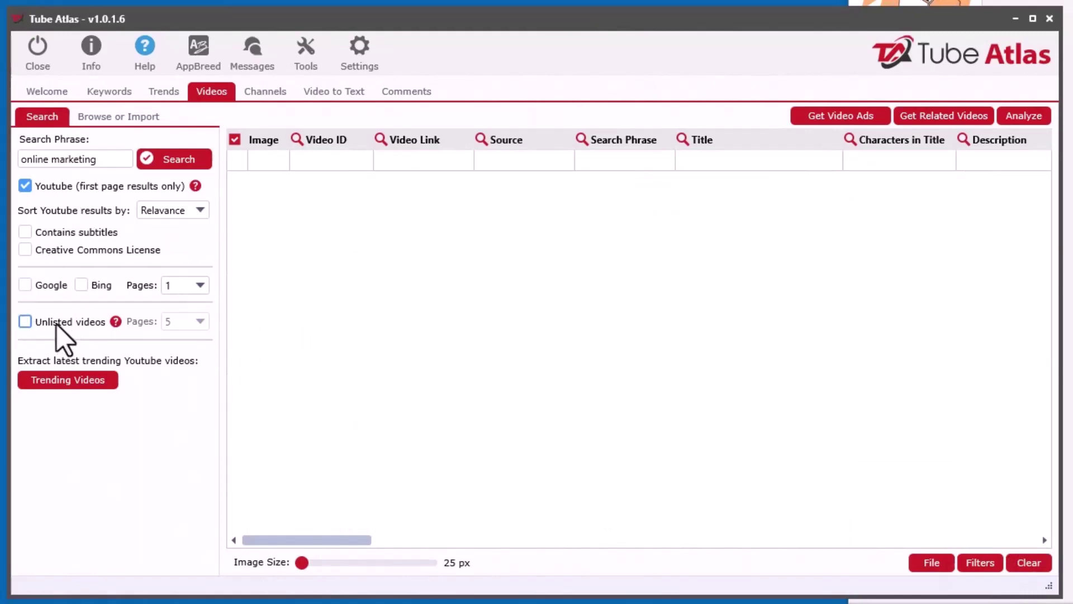
Step: Tick Unlisted videos so the search covers unlisted videos over 5 pages
{"action": "left_click", "coordinate": [32, 323]}
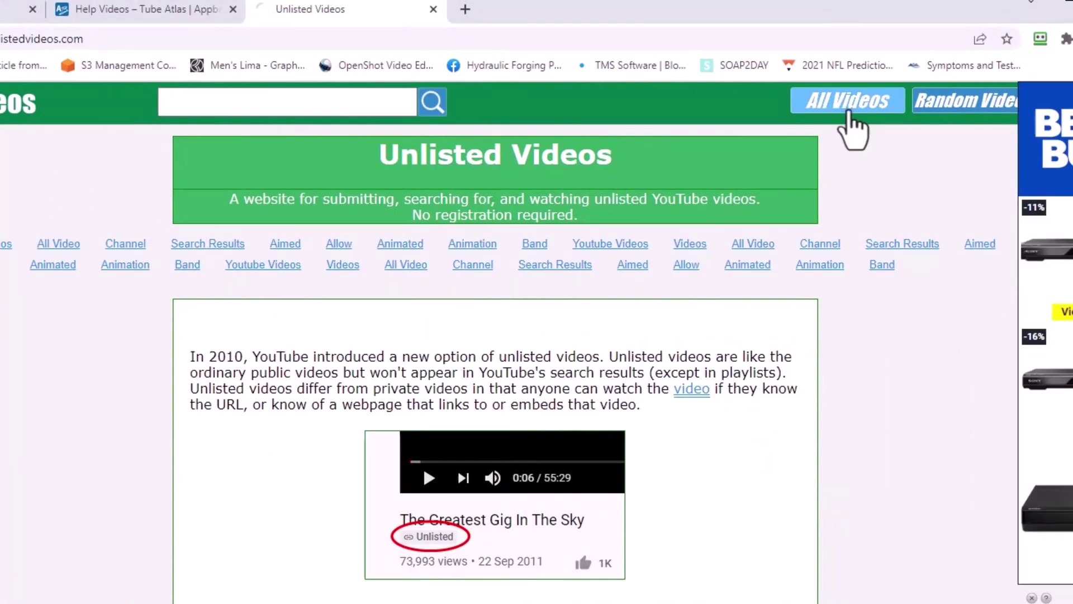
Step: Browse unlistedvideos.com's All Videos list, noting its 600000 count, then open Submit Video
{"action": "left_click", "coordinate": [864, 111]}
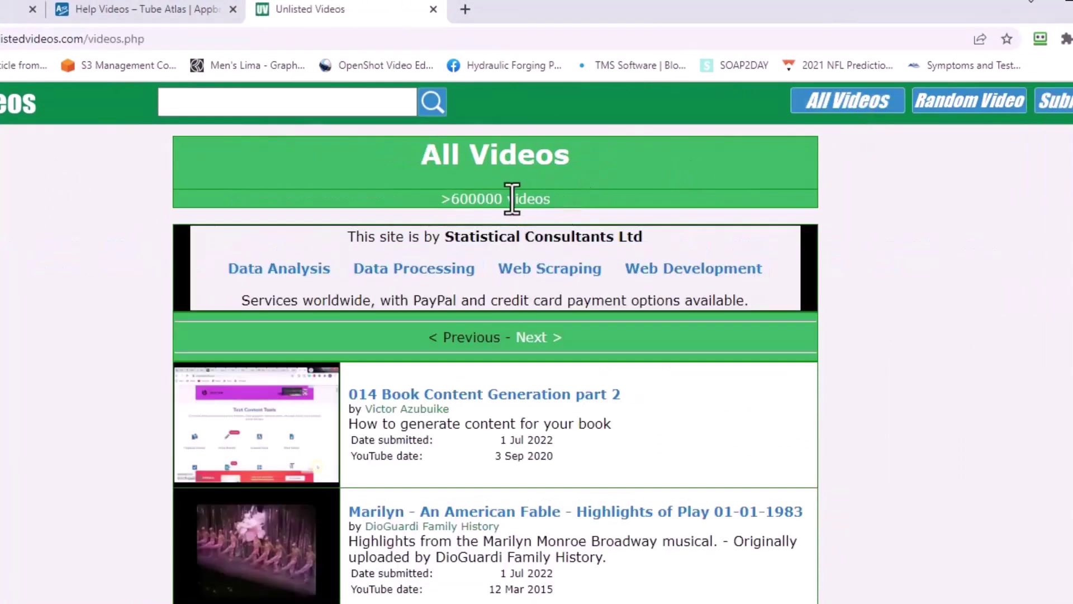
{"action": "left_click_drag", "start_coordinate": [507, 199], "coordinate": [450, 200]}
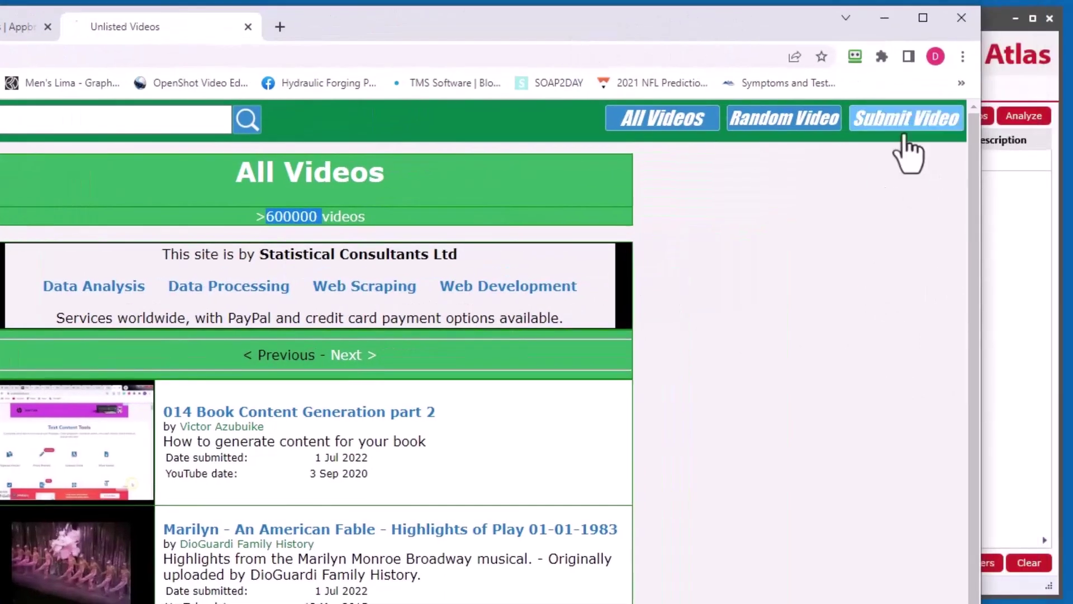
{"action": "left_click", "coordinate": [907, 119]}
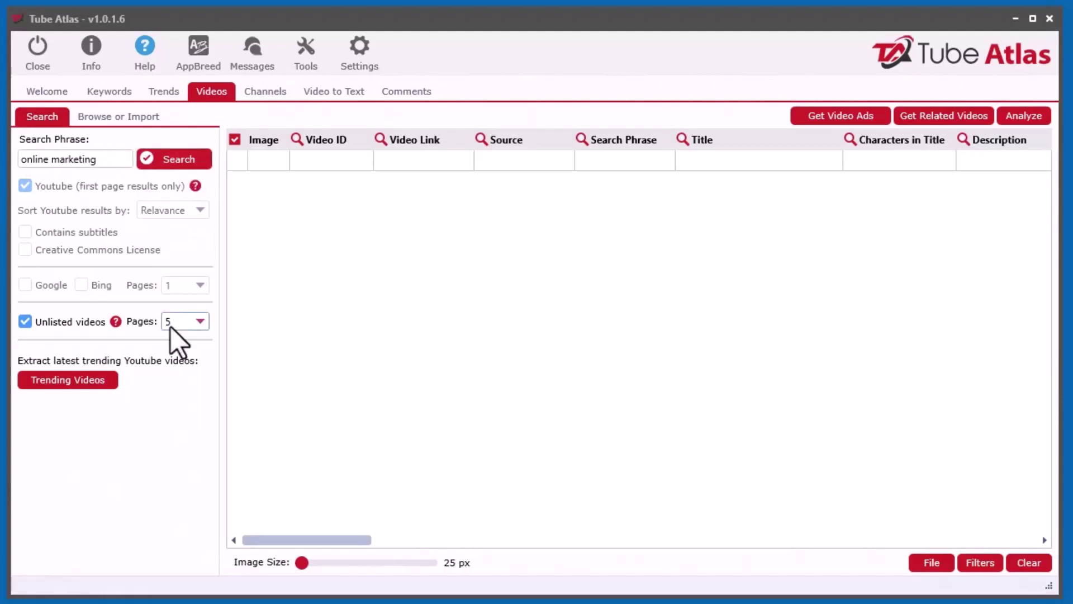
Step: Search unlisted videos for 'online marketing', then 'marketing', yielding 57 results
{"action": "left_click", "coordinate": [178, 159]}
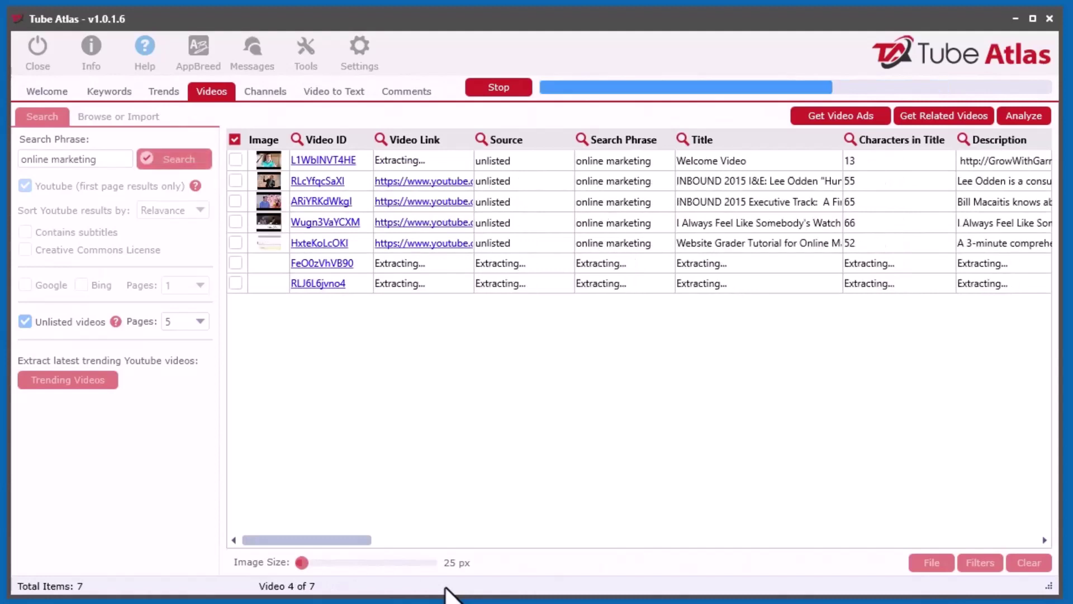
{"action": "double_click", "coordinate": [51, 160]}
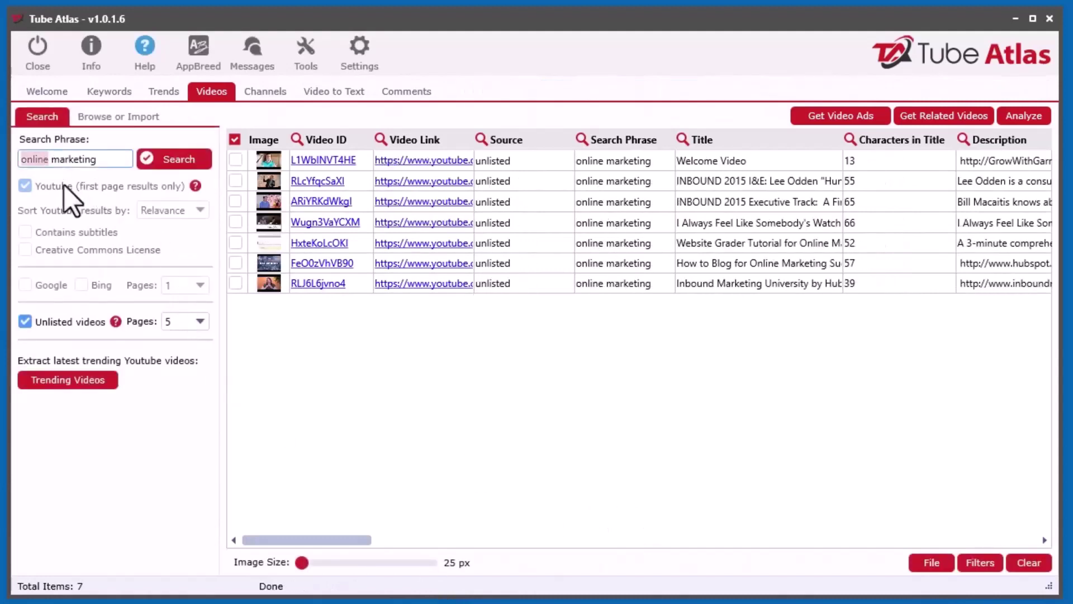
{"action": "key", "text": "BackSpace"}
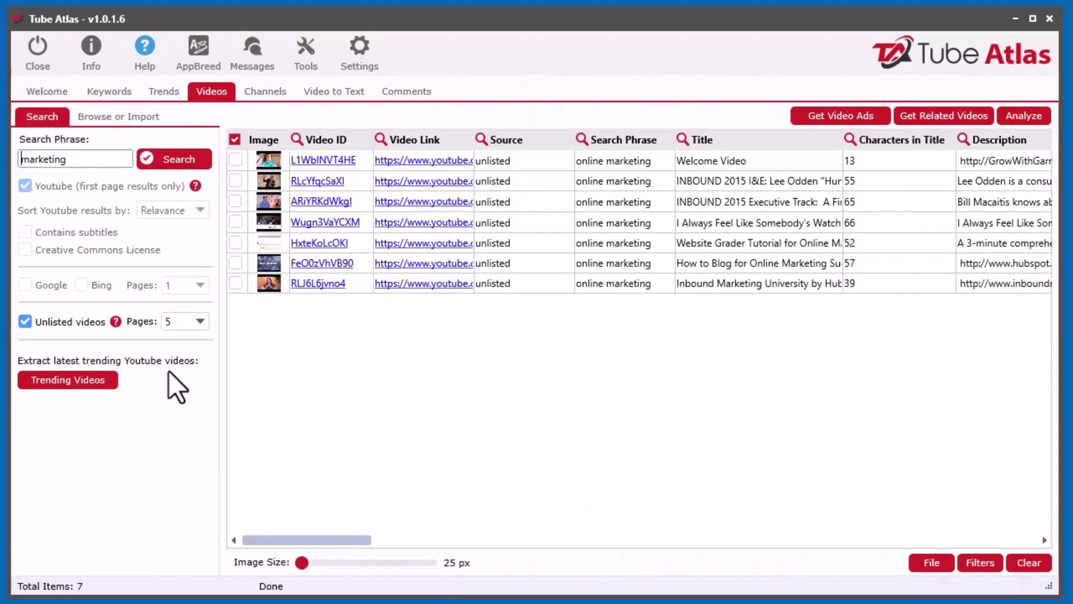
{"action": "left_click", "coordinate": [185, 161]}
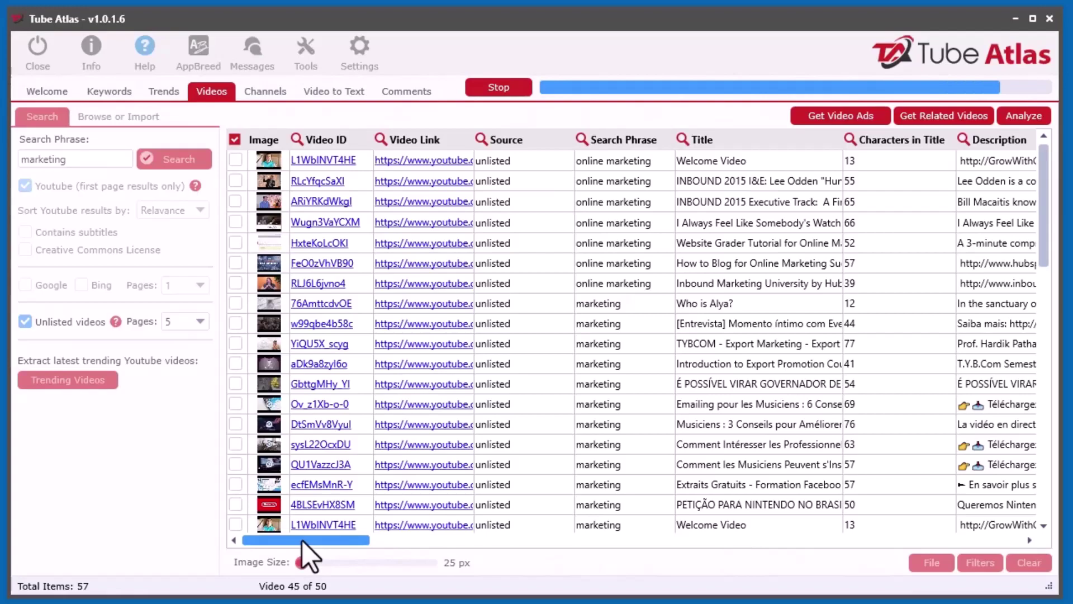
{"action": "left_click_drag", "start_coordinate": [303, 541], "coordinate": [268, 548]}
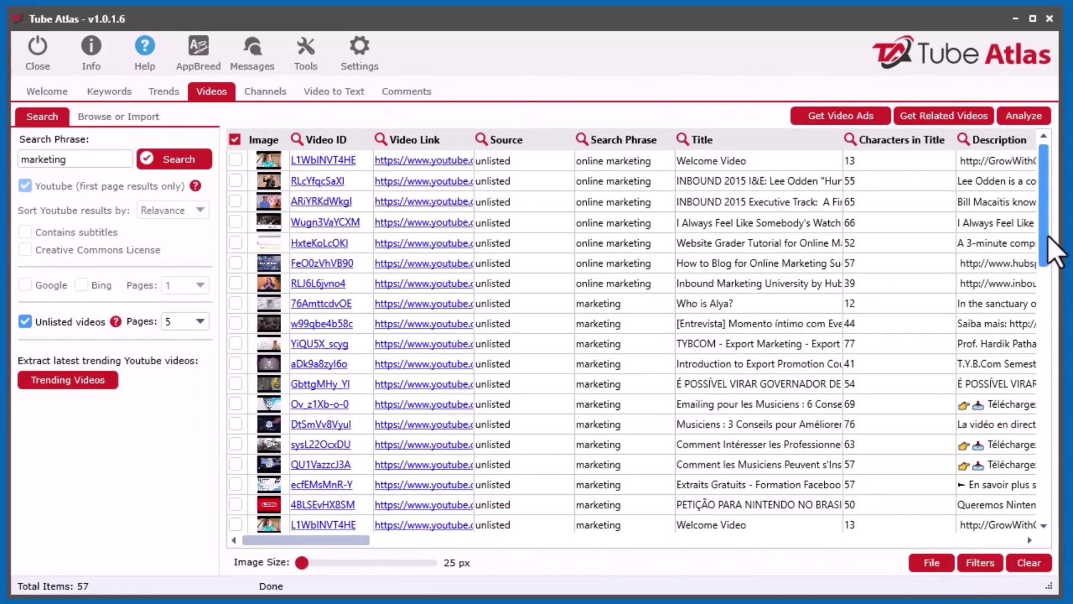
{"action": "mouse_move", "coordinate": [1045, 241]}
{"action": "left_mouse_down"}
{"action": "mouse_move", "coordinate": [1048, 517]}
{"action": "mouse_move", "coordinate": [1047, 204]}
{"action": "mouse_move", "coordinate": [1044, 263]}
{"action": "left_mouse_up"}
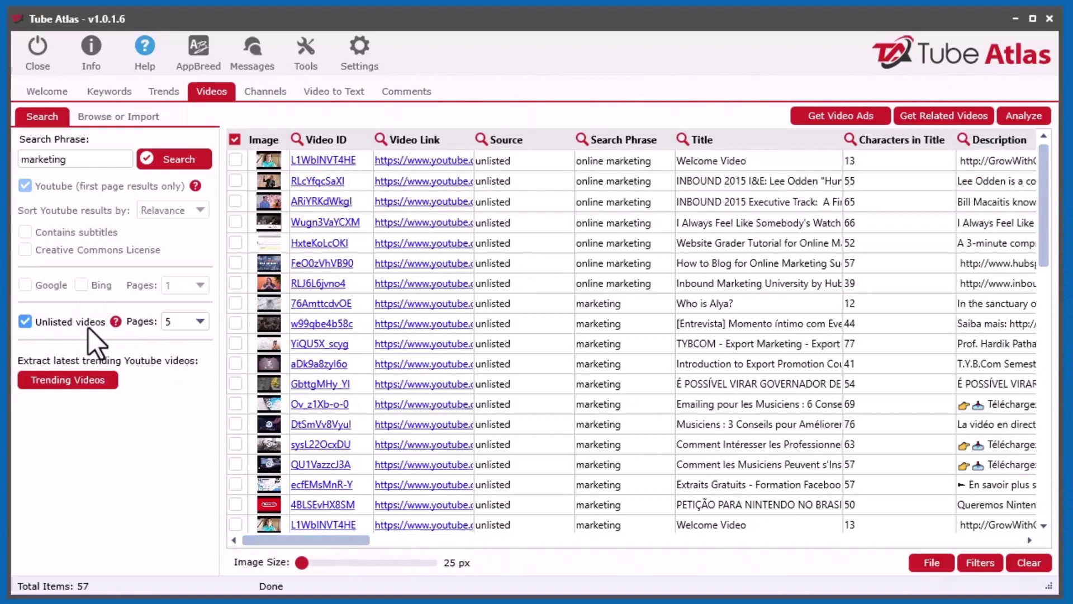
Step: Empty the results table, disable unlisted-video search, and run the 'marketing' YouTube search
{"action": "left_click", "coordinate": [1027, 564]}
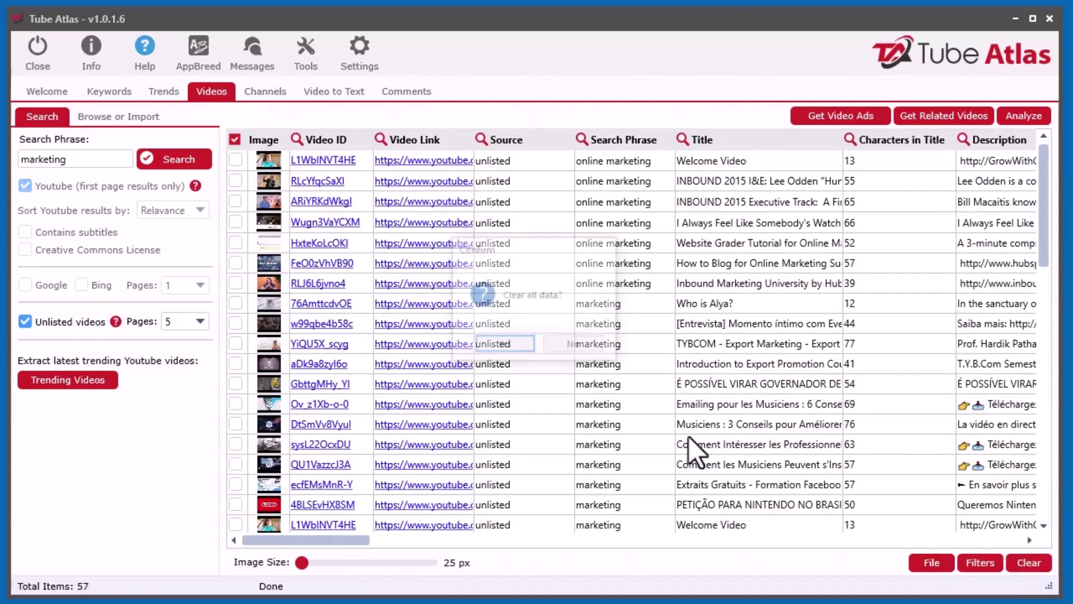
{"action": "left_click", "coordinate": [505, 346]}
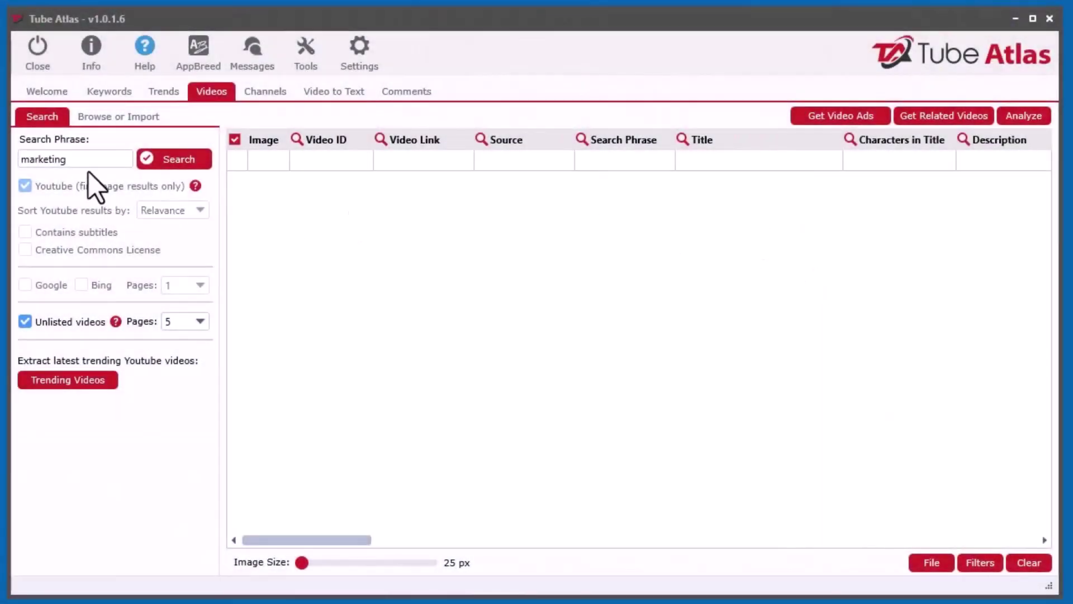
{"action": "left_click", "coordinate": [25, 321]}
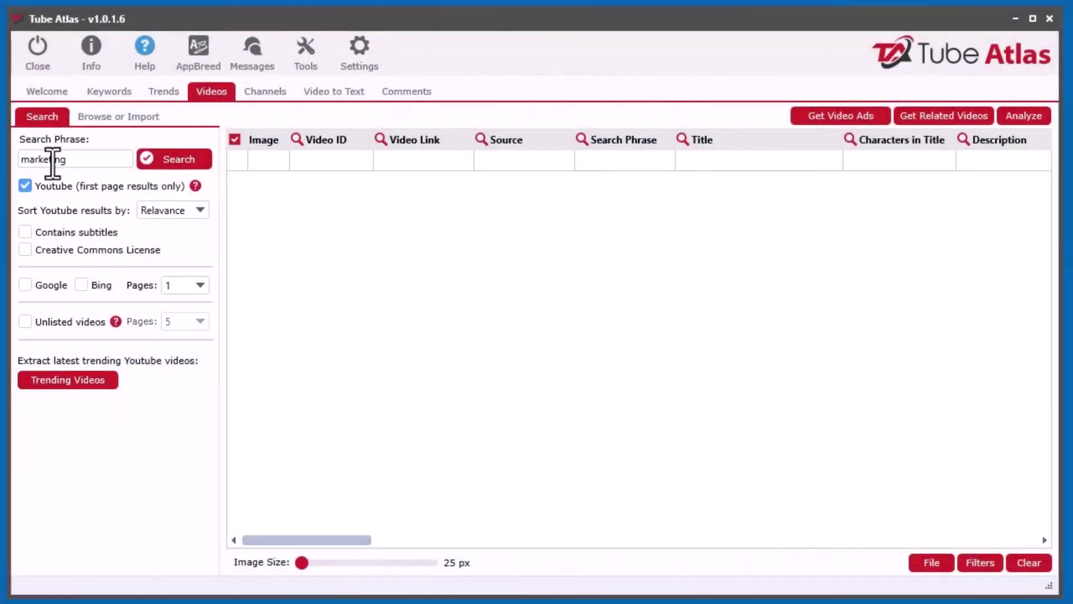
{"action": "left_click", "coordinate": [175, 159]}
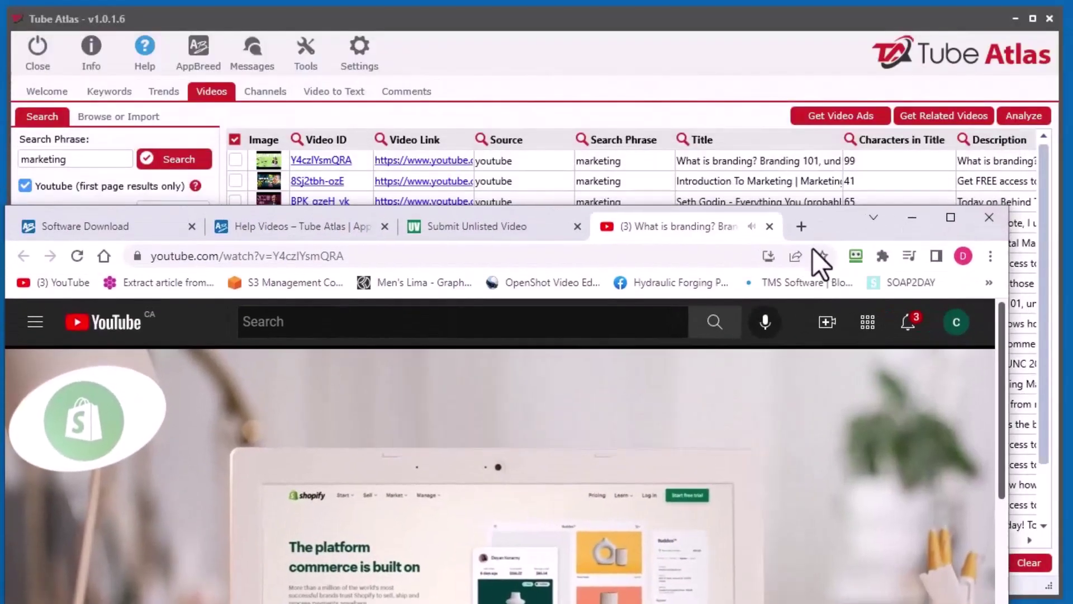
Step: Shift the browser to view the marketing video, its ad and description, then minimize it
{"action": "left_click_drag", "start_coordinate": [838, 190], "coordinate": [847, 0]}
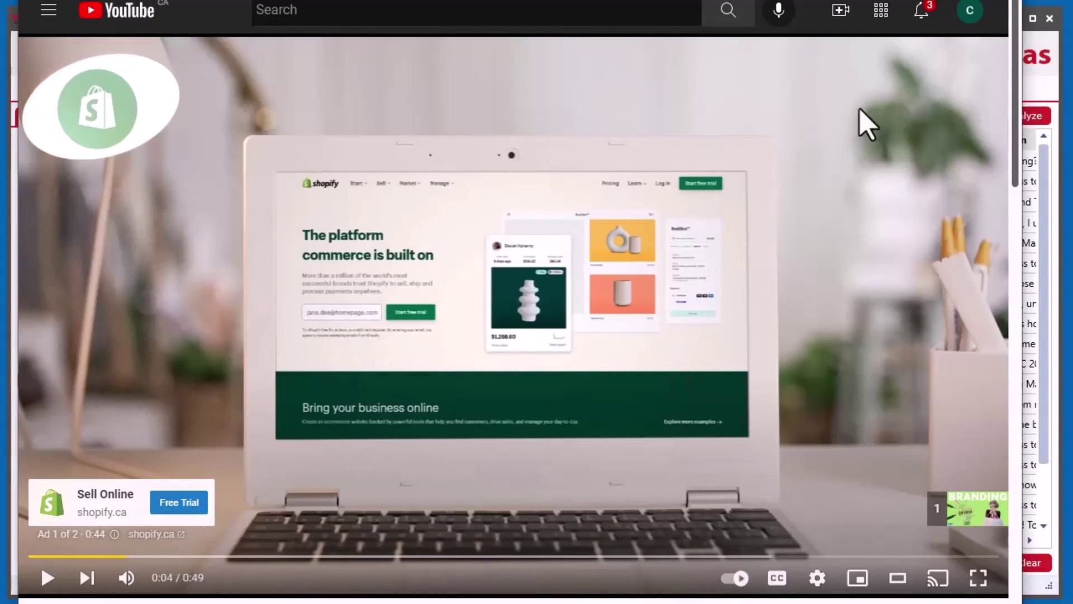
{"action": "left_click_drag", "start_coordinate": [1006, 0], "coordinate": [897, 0]}
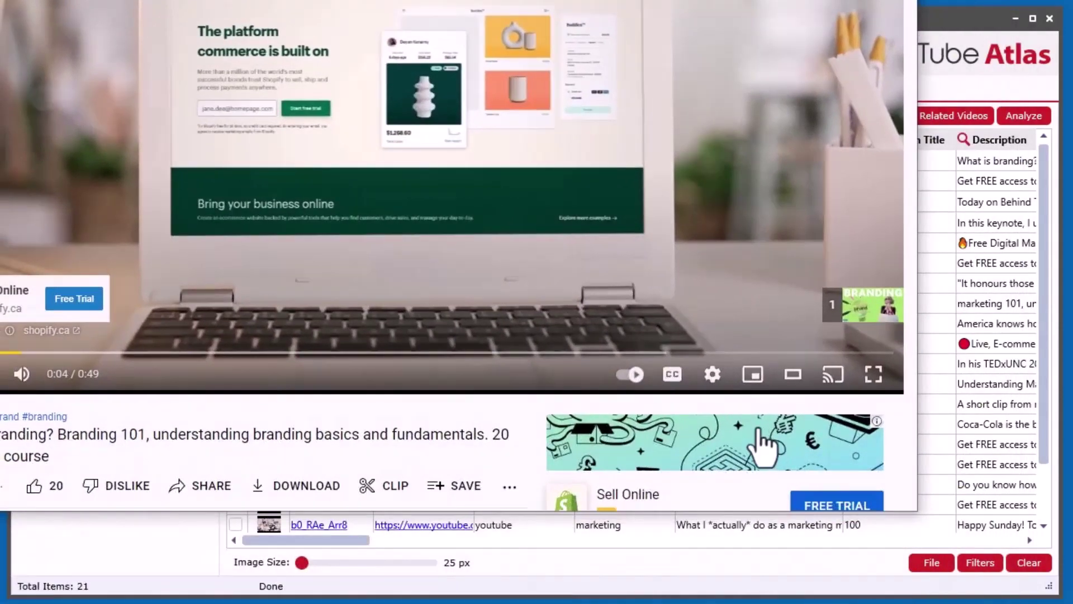
{"action": "scroll", "coordinate": [762, 443], "scroll_direction": "down", "scroll_amount": 3}
{"action": "scroll", "coordinate": [731, 311], "scroll_direction": "up", "scroll_amount": 3}
{"action": "left_click_drag", "start_coordinate": [897, 0], "coordinate": [989, 0]}
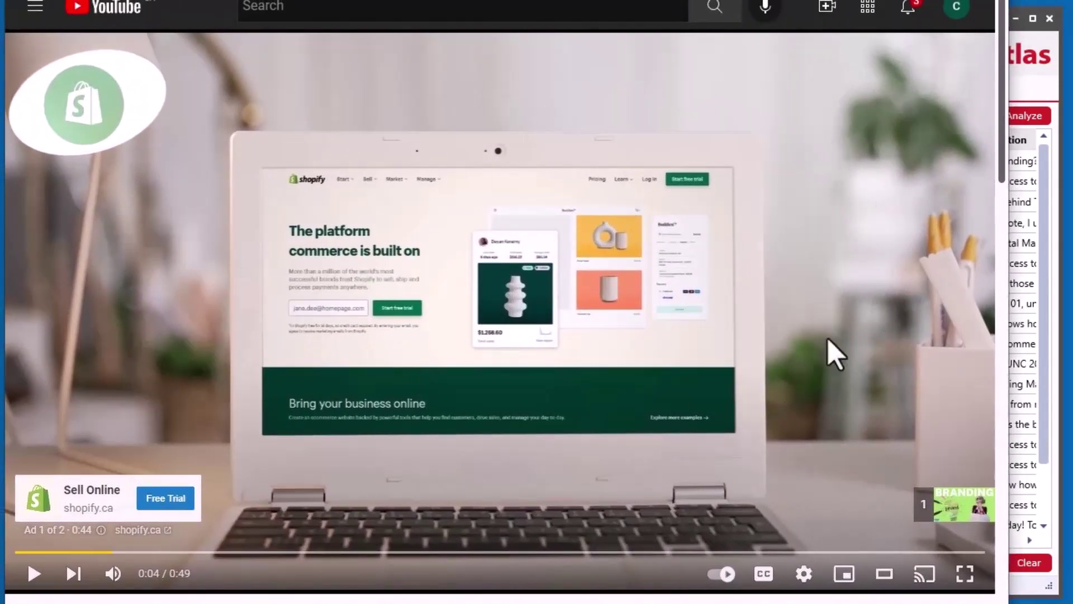
{"action": "key", "text": "super+Down"}
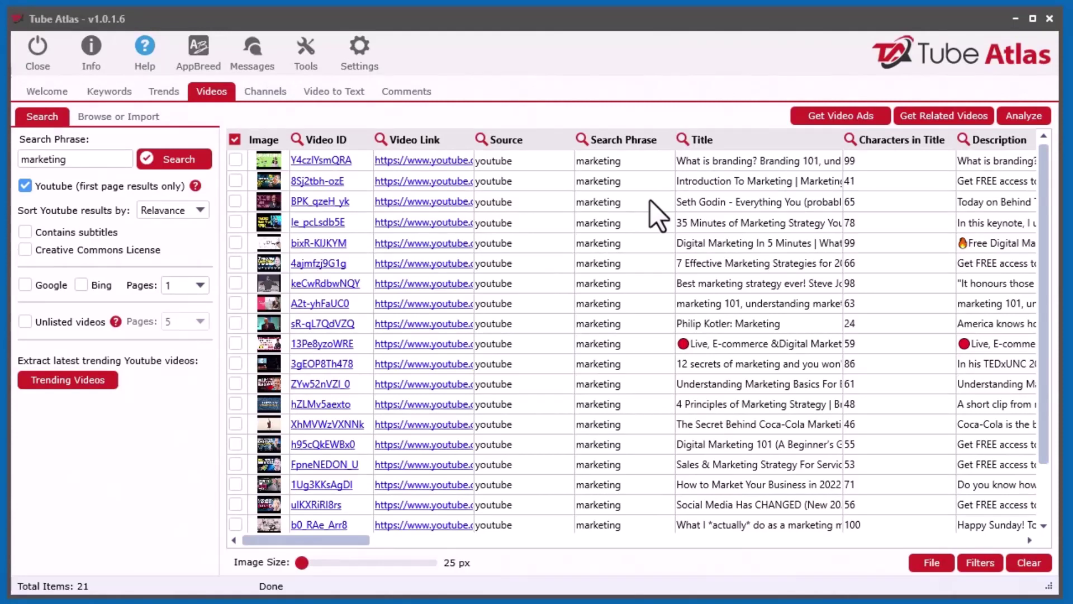
Step: Mark the first three marketing videos and extract their in-video ads with Get Video Ads
{"action": "left_click", "coordinate": [236, 159]}
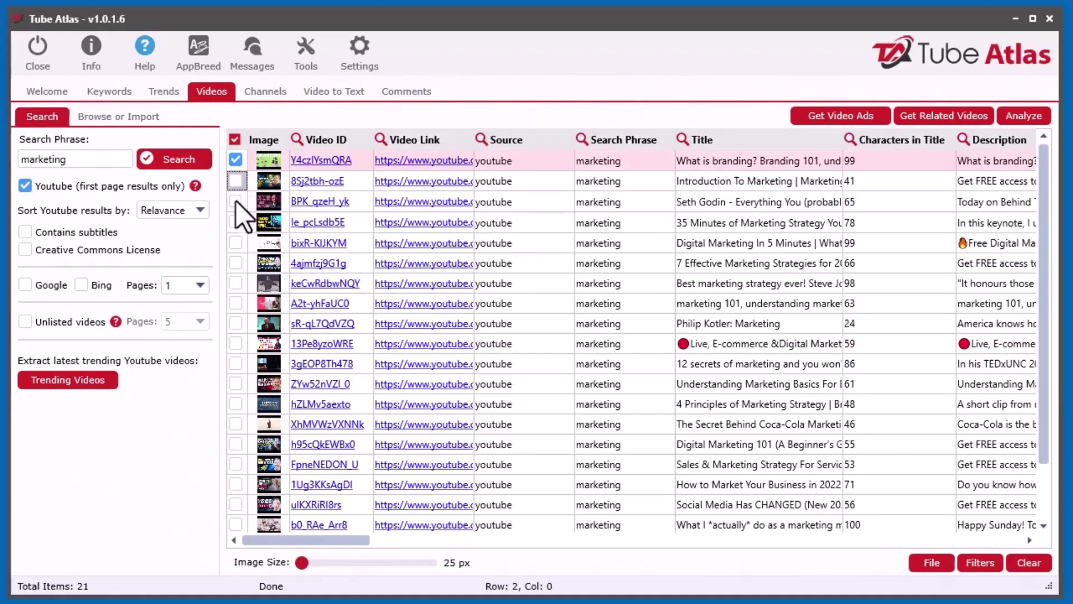
{"action": "left_click", "coordinate": [236, 200]}
{"action": "left_click", "coordinate": [236, 180]}
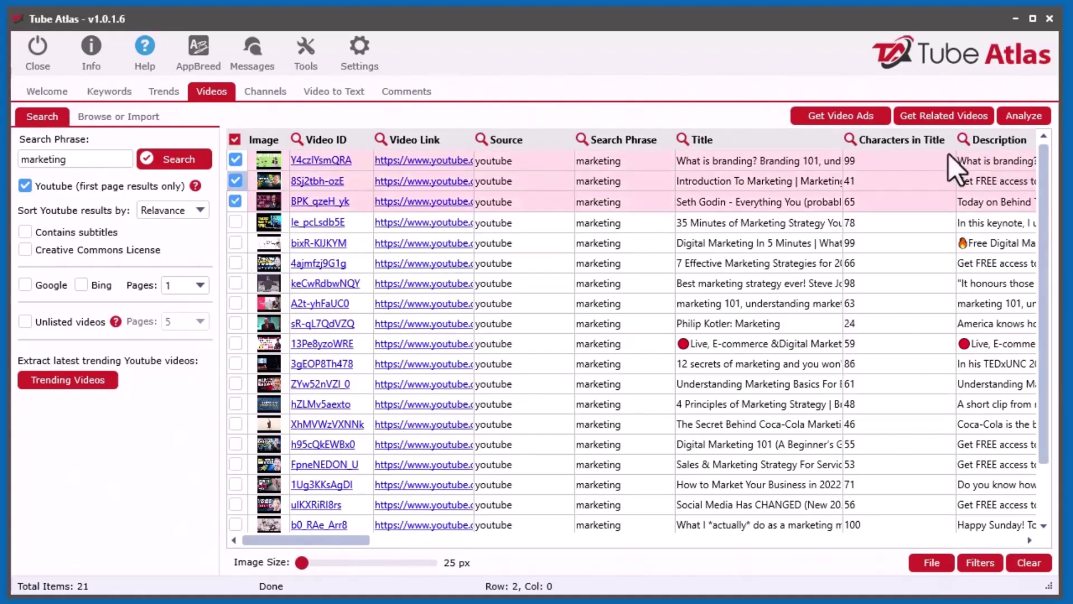
{"action": "left_click", "coordinate": [843, 117]}
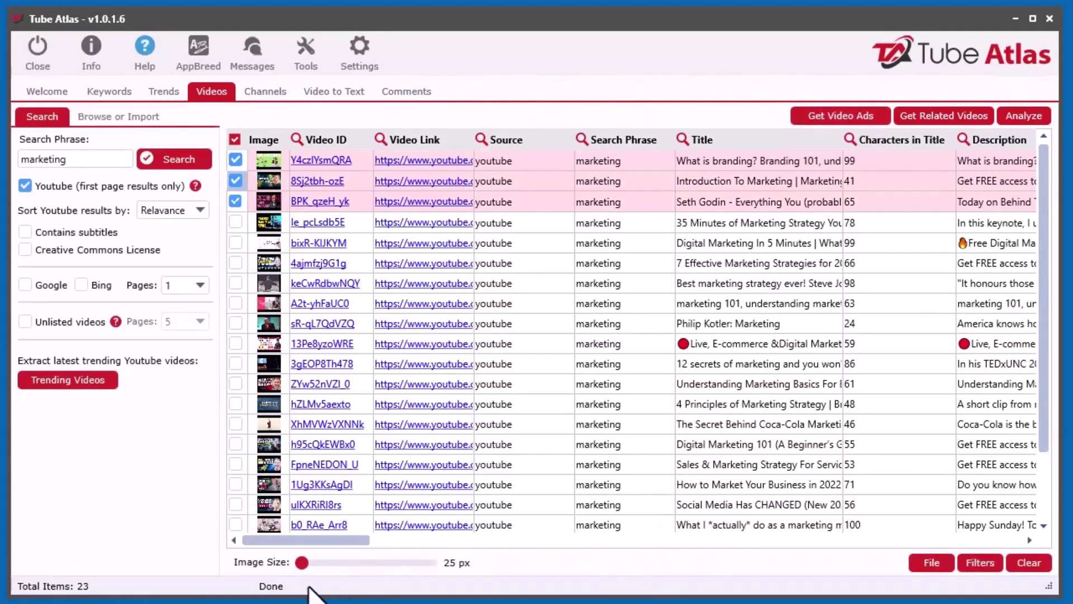
Step: Scroll down and select the two new Video Ad rows, including the NetSuite ad
{"action": "scroll", "coordinate": [1021, 358], "scroll_direction": "down", "scroll_amount": 2}
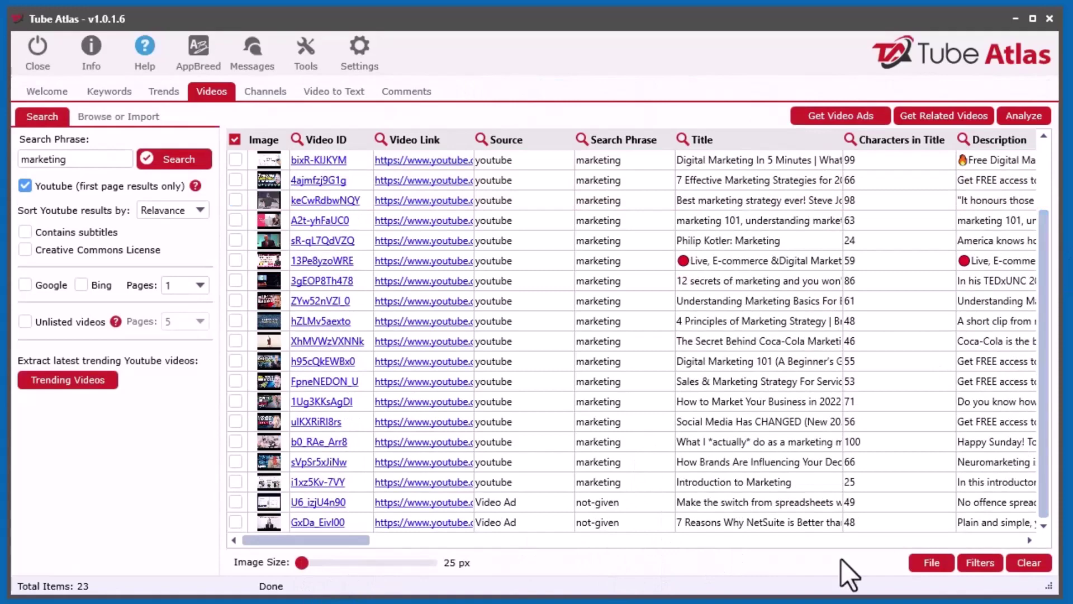
{"action": "left_click", "coordinate": [511, 508]}
{"action": "left_click", "coordinate": [510, 523]}
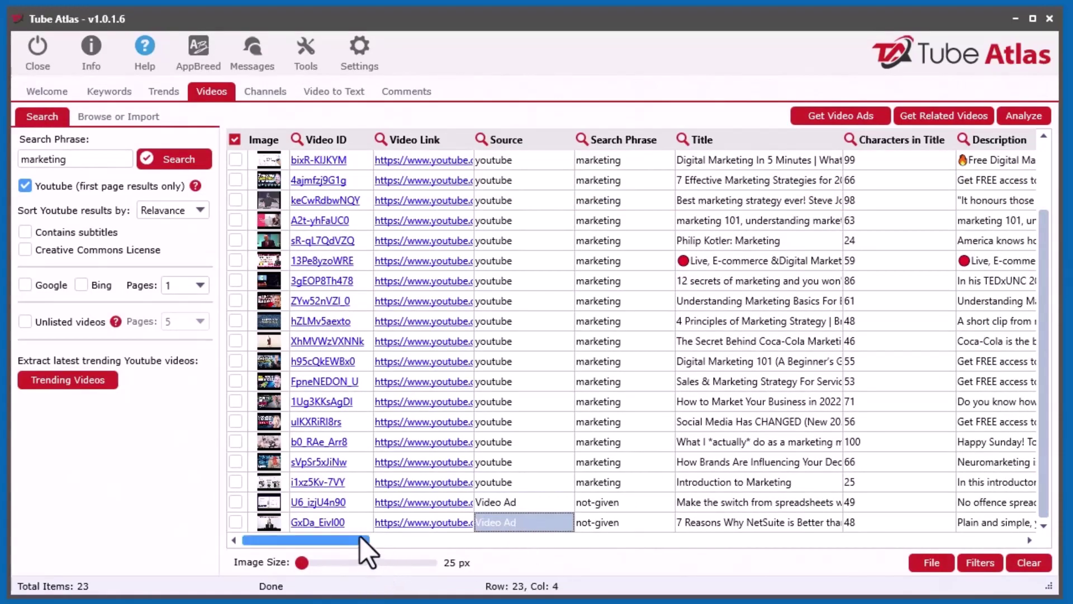
{"action": "left_click_drag", "start_coordinate": [360, 536], "coordinate": [611, 541]}
{"action": "left_click", "coordinate": [879, 503]}
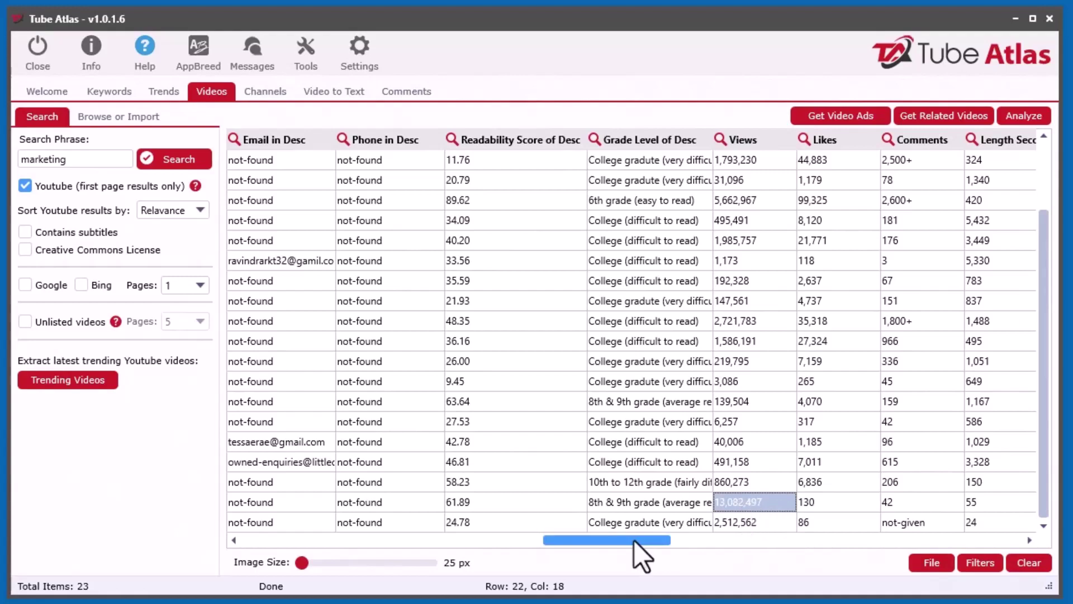
{"action": "left_click_drag", "start_coordinate": [635, 542], "coordinate": [340, 544]}
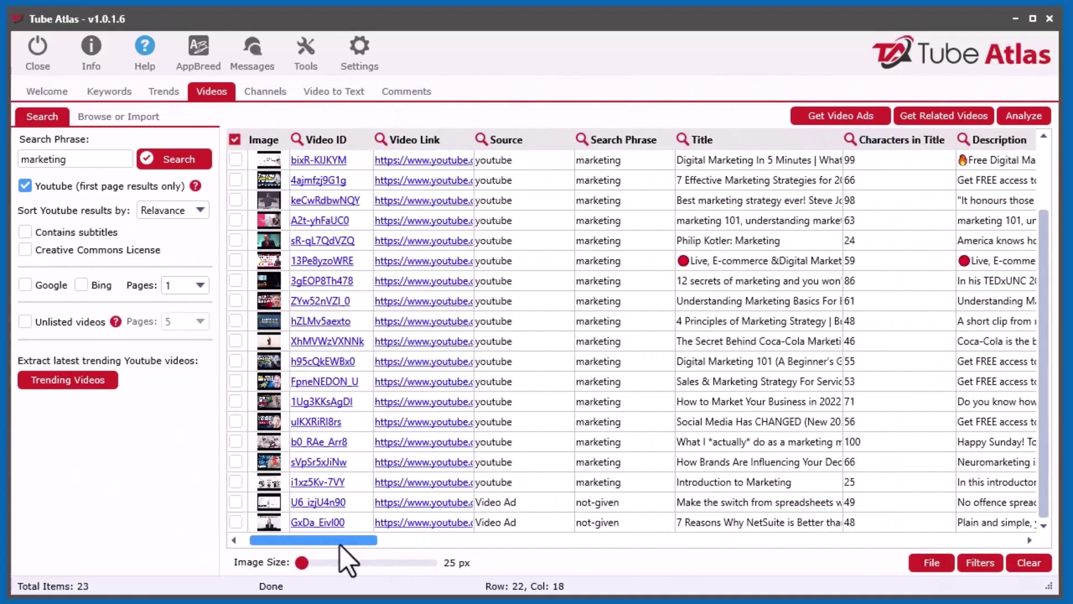
{"action": "double_click", "coordinate": [270, 503]}
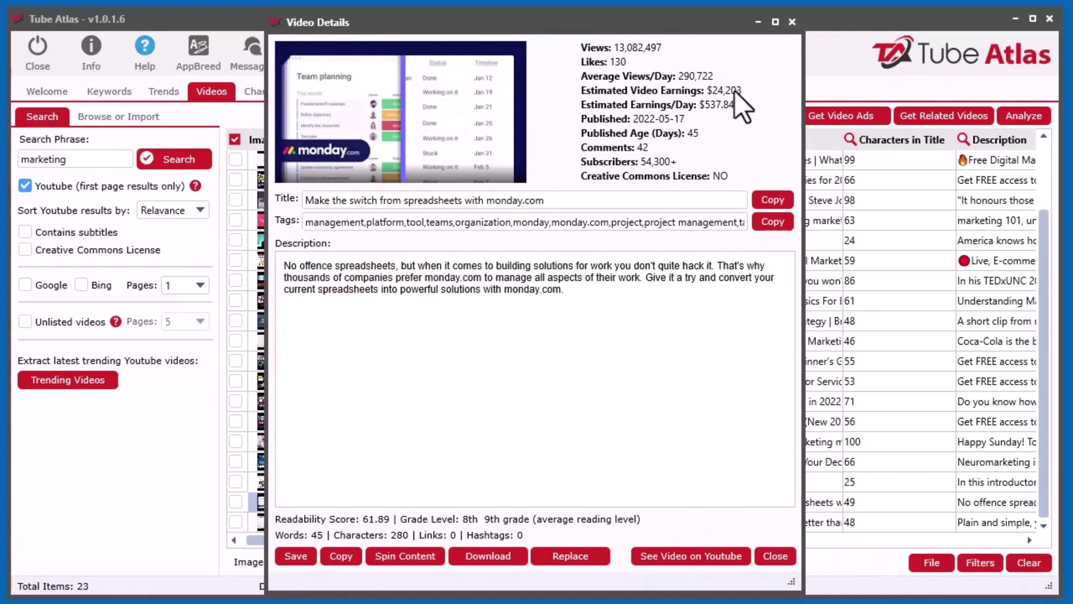
{"action": "left_click", "coordinate": [791, 23]}
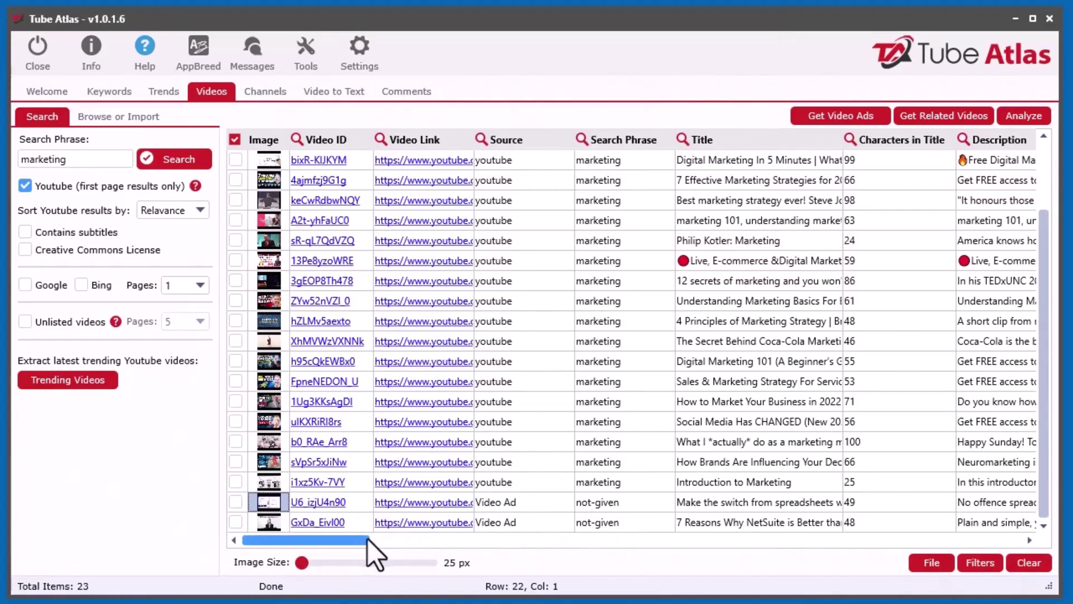
{"action": "left_click_drag", "start_coordinate": [368, 539], "coordinate": [335, 540]}
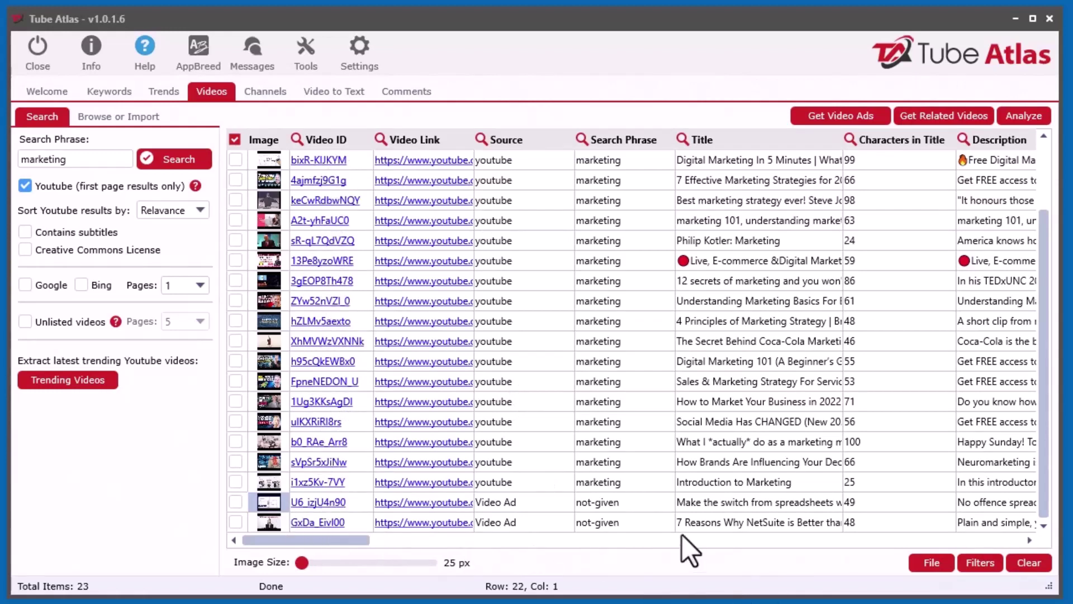
Step: Scroll right to Ads Found and extract ads from the row 7 video marked YES
{"action": "left_click", "coordinate": [334, 538]}
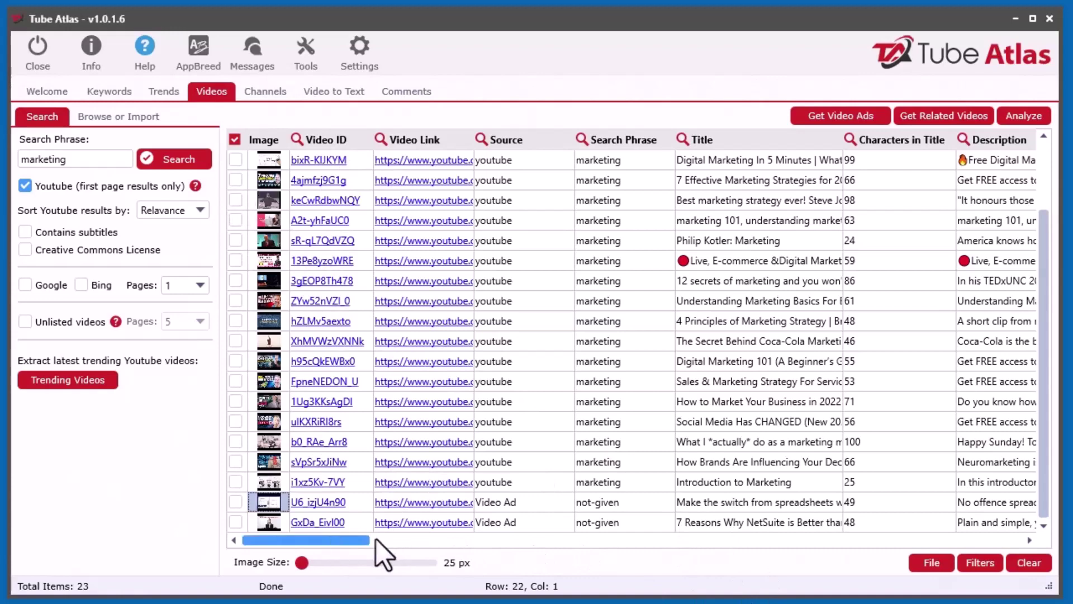
{"action": "left_click_drag", "start_coordinate": [377, 539], "coordinate": [901, 545]}
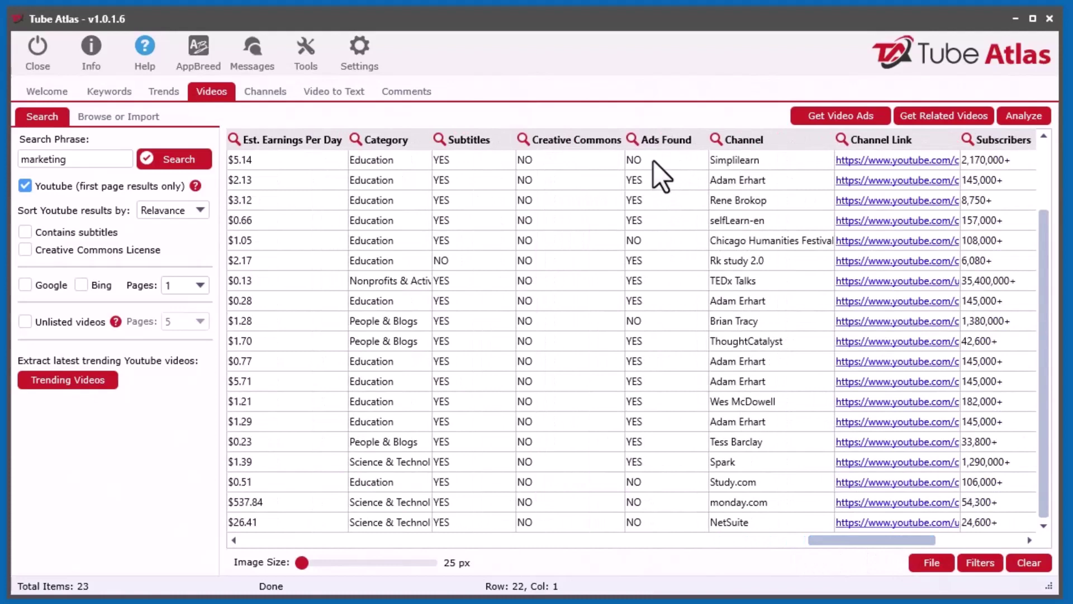
{"action": "left_click", "coordinate": [670, 202]}
{"action": "left_click", "coordinate": [861, 117]}
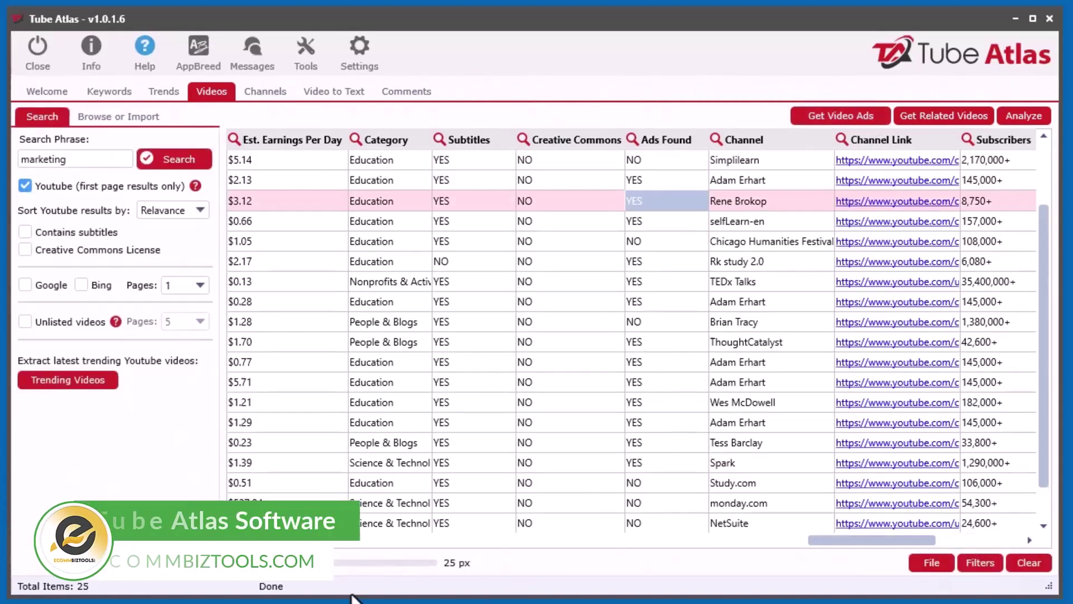
Step: Select more videos marked YES under Ads Found and extract their ads, reaching 27 items
{"action": "scroll", "coordinate": [1042, 452], "scroll_direction": "down", "scroll_amount": 1}
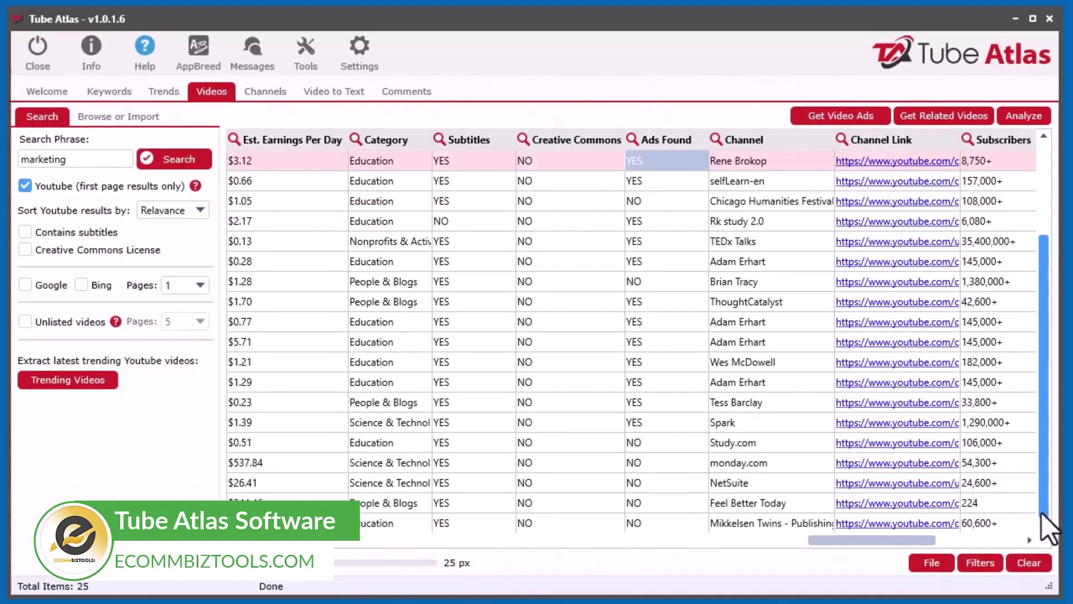
{"action": "scroll", "coordinate": [1042, 512], "scroll_direction": "up", "scroll_amount": 2}
{"action": "left_click", "coordinate": [636, 206]}
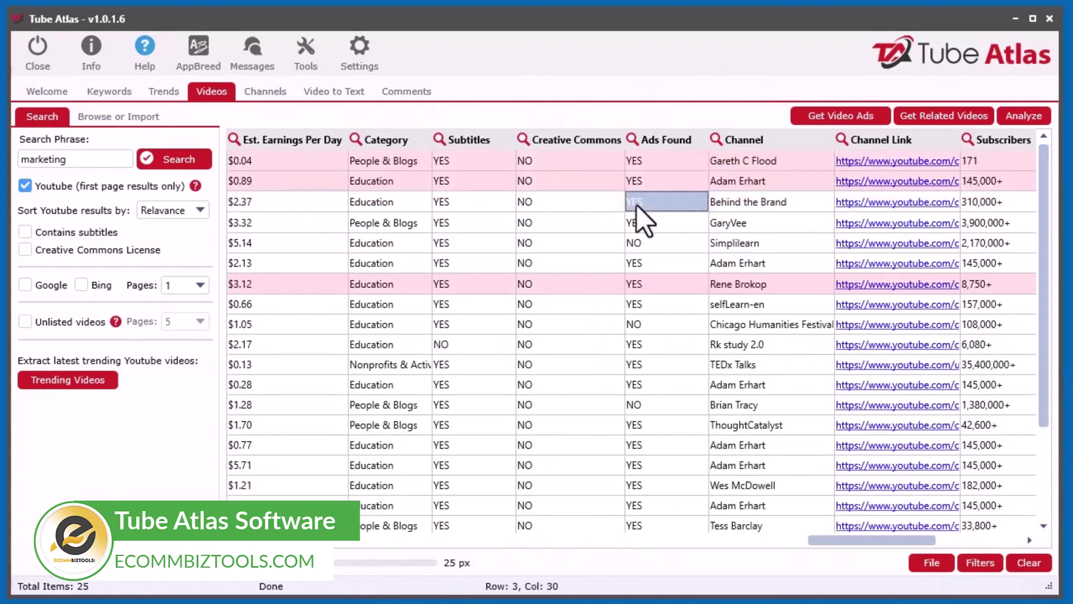
{"action": "left_click", "coordinate": [659, 179]}
{"action": "left_click", "coordinate": [658, 160]}
{"action": "left_click", "coordinate": [847, 117]}
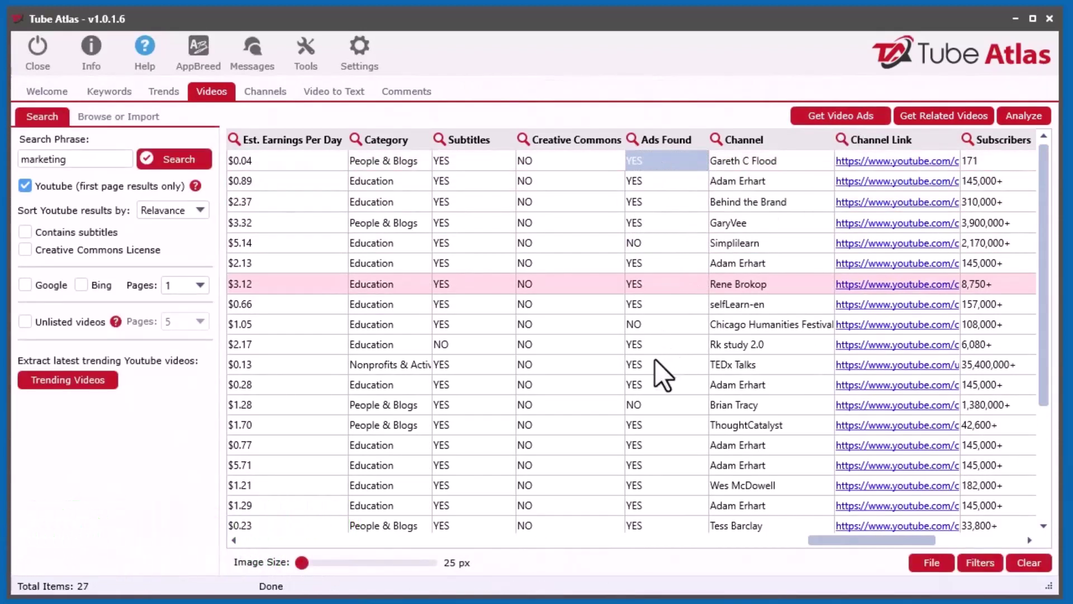
{"action": "mouse_move", "coordinate": [1043, 355]}
{"action": "left_mouse_down"}
{"action": "mouse_move", "coordinate": [1041, 492]}
{"action": "mouse_move", "coordinate": [1057, 403]}
{"action": "mouse_move", "coordinate": [1043, 352]}
{"action": "left_mouse_up"}
{"action": "left_click_drag", "start_coordinate": [853, 540], "coordinate": [276, 539]}
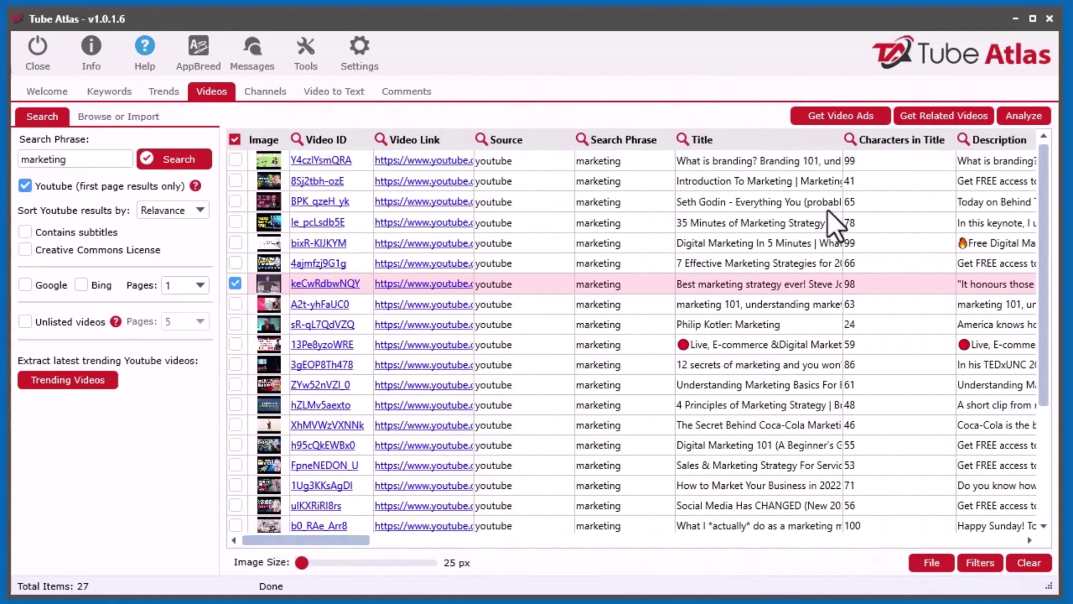
{"action": "scroll", "coordinate": [699, 431], "scroll_direction": "down", "scroll_amount": 1}
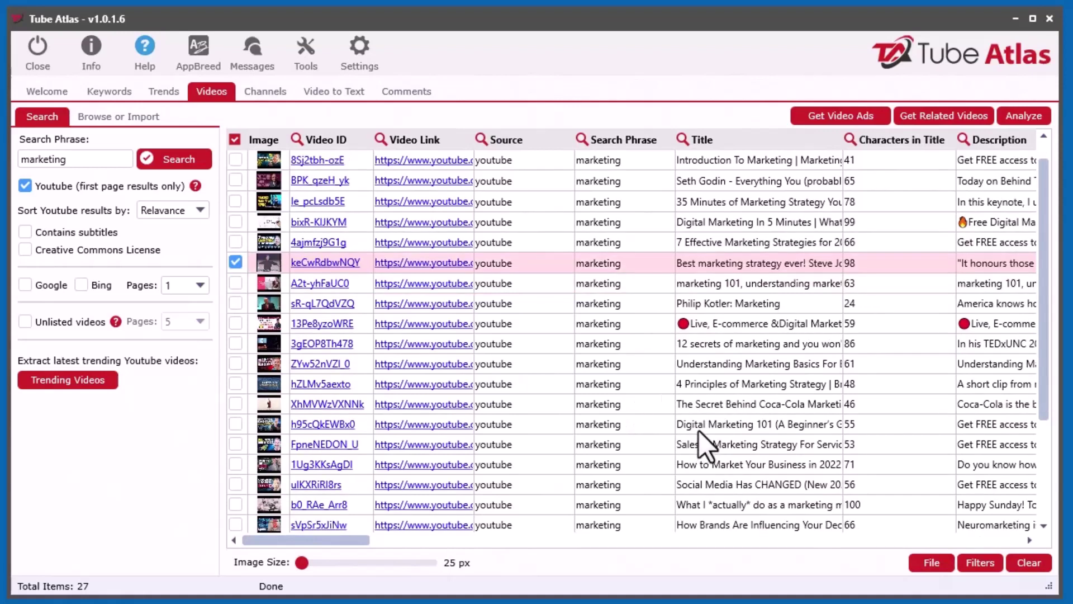
{"action": "left_click", "coordinate": [1035, 424]}
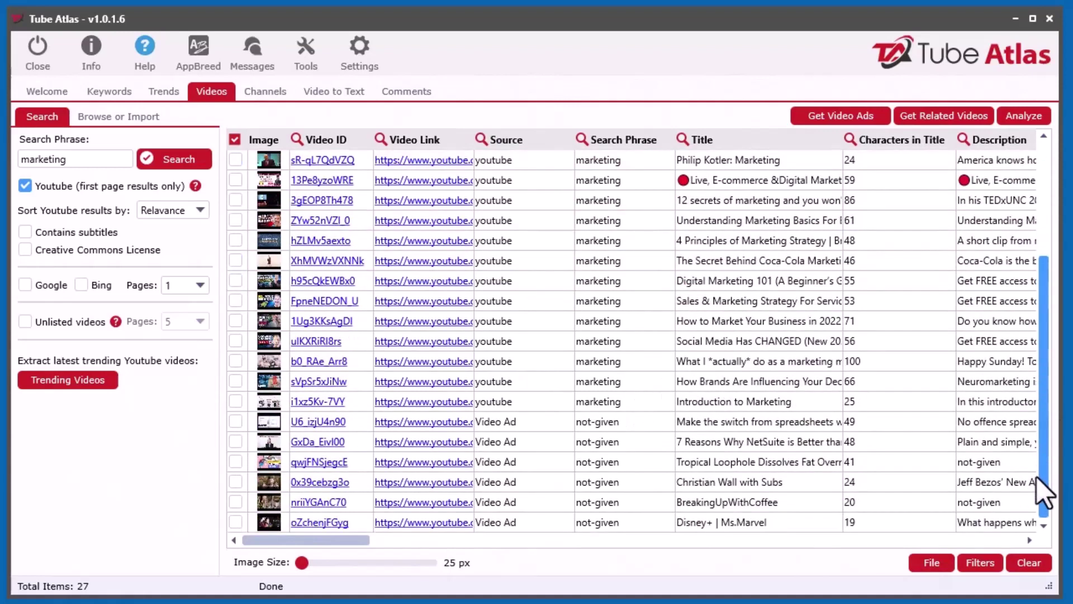